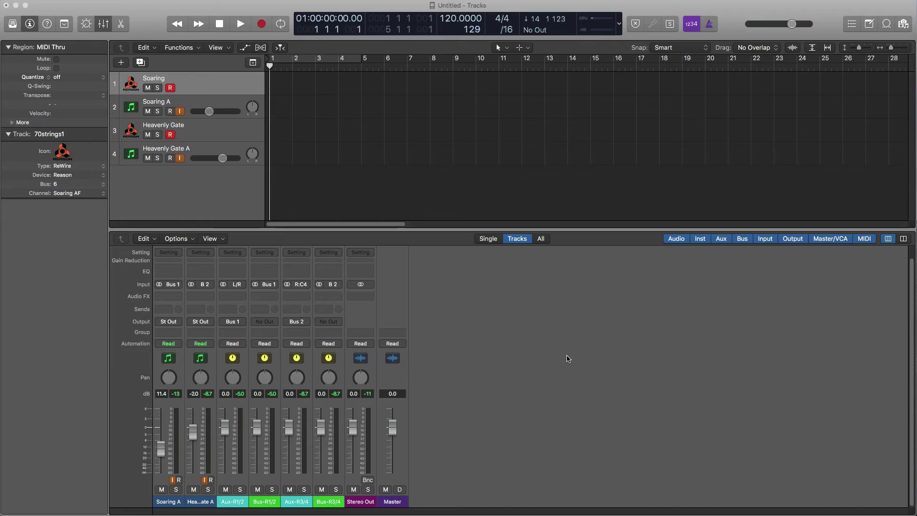
Create one External MIDI track and move it above the Soaring track at the head of the track list
{"action": "left_click", "coordinate": [530, 370]}
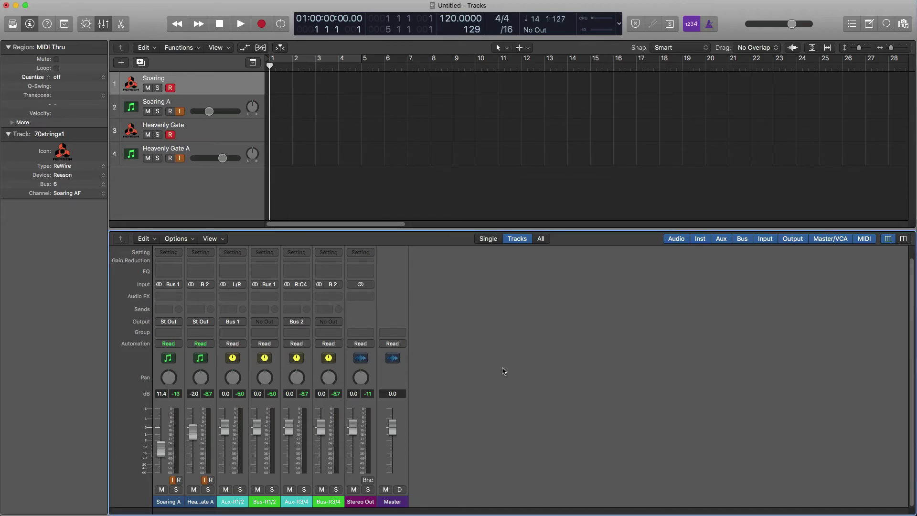
{"action": "left_click", "coordinate": [119, 62]}
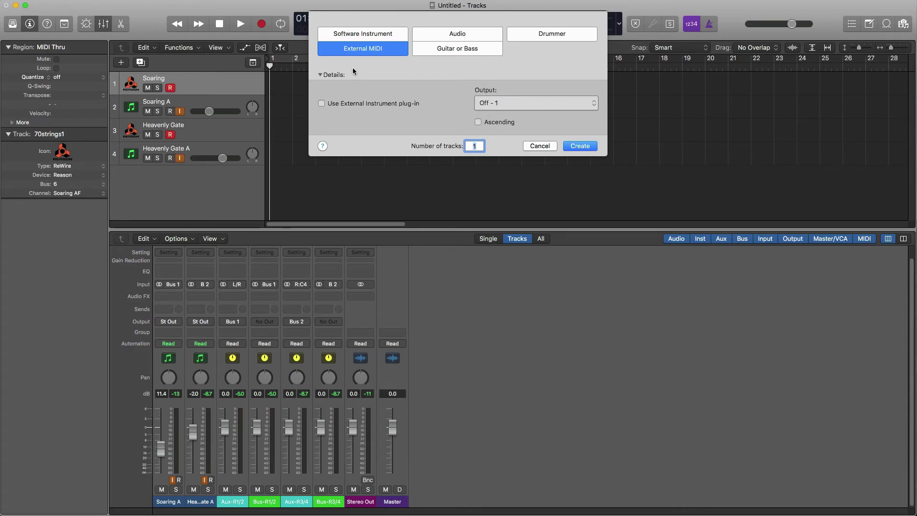
{"action": "left_click", "coordinate": [581, 145]}
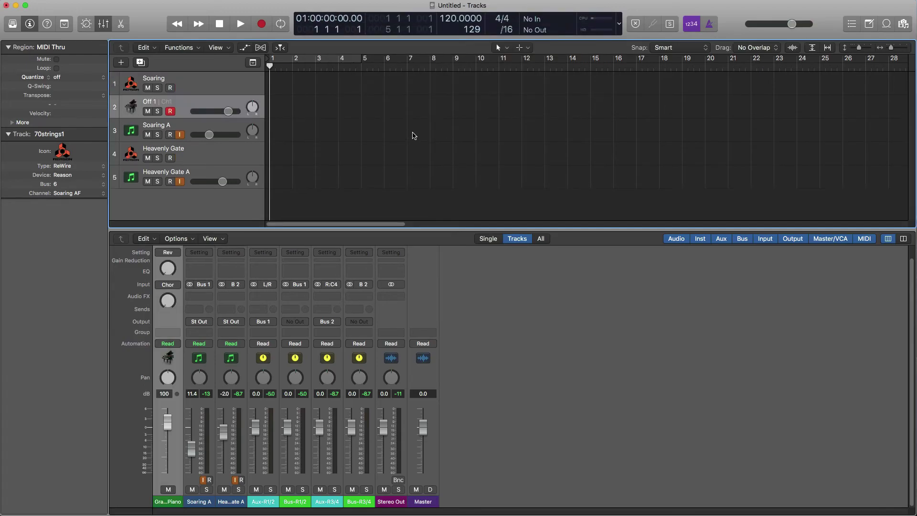
{"action": "left_click_drag", "start_coordinate": [172, 109], "coordinate": [173, 86]}
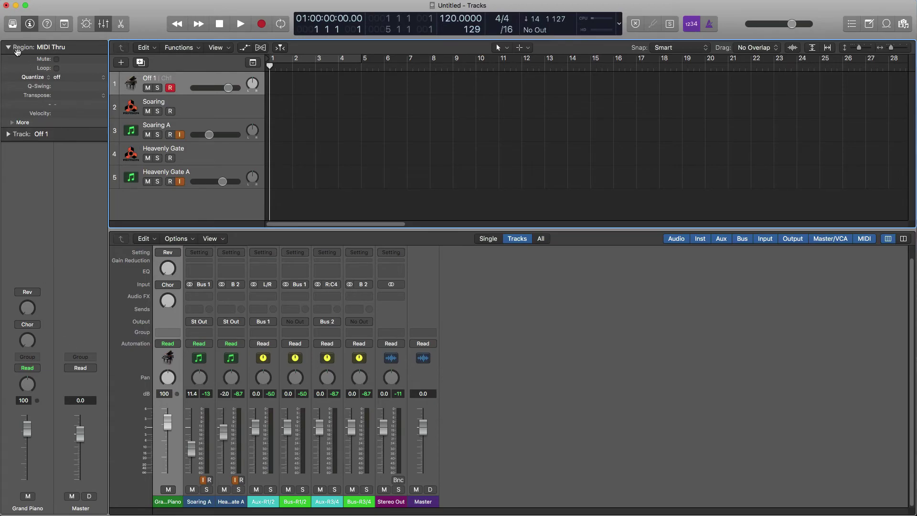
Open the sound Library for the new MIDI track and list Reason's devices
{"action": "left_click", "coordinate": [13, 26]}
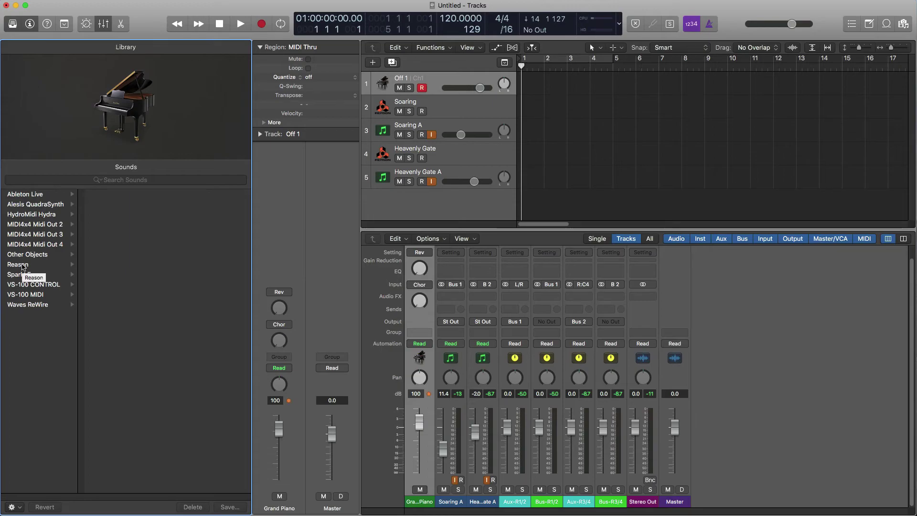
{"action": "left_click", "coordinate": [23, 265]}
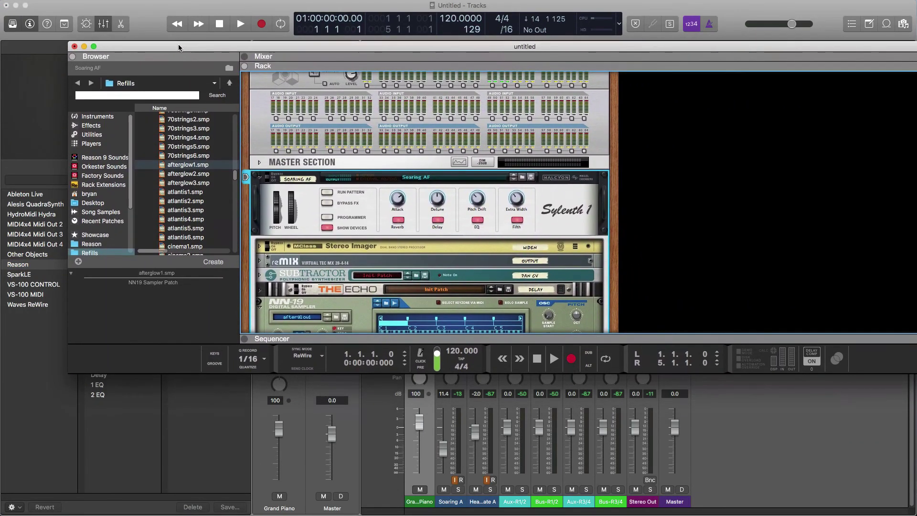
Switch to Reason and add the swell_pad2.smp sampler patch to the rack below the Heavenly Gate combinator
{"action": "left_click_drag", "start_coordinate": [179, 48], "coordinate": [116, 19]}
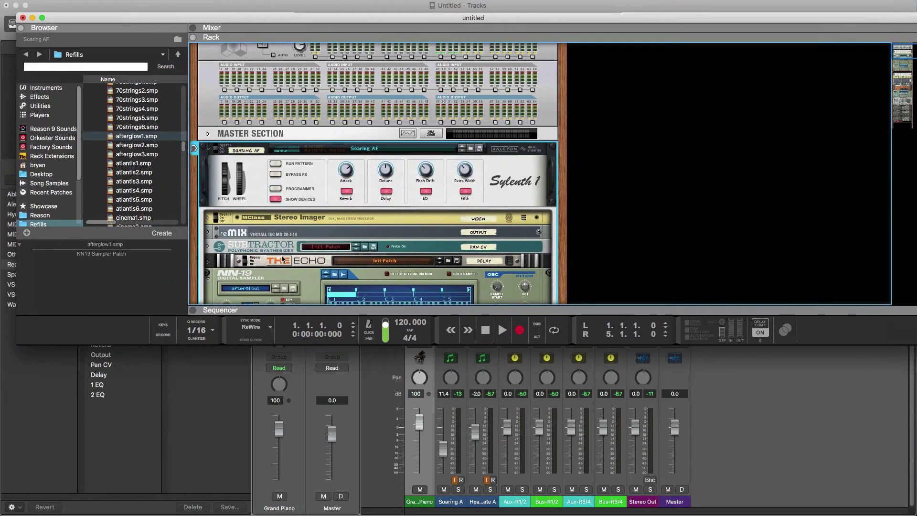
{"action": "scroll", "coordinate": [282, 162], "scroll_direction": "up", "scroll_amount": 2}
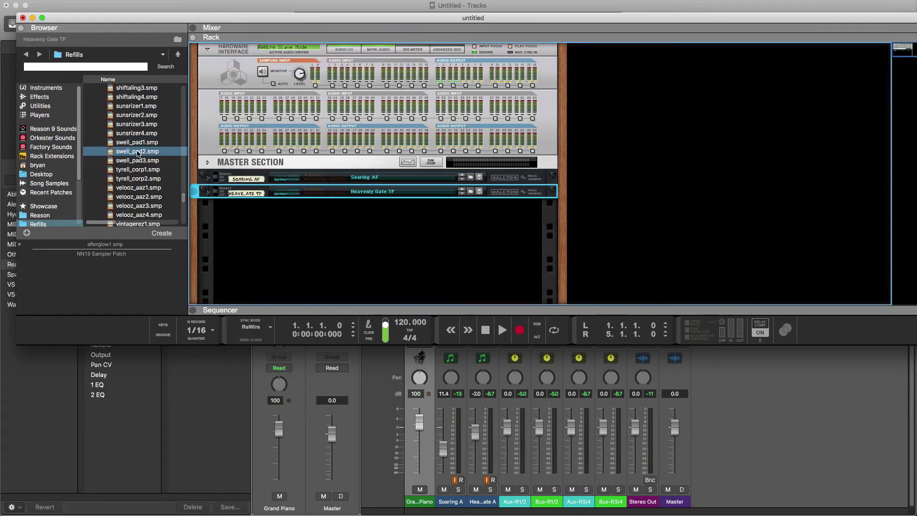
{"action": "key", "text": "super+a"}
{"action": "left_click_drag", "start_coordinate": [129, 153], "coordinate": [319, 226]}
{"action": "left_click", "coordinate": [137, 151]}
{"action": "left_click_drag", "start_coordinate": [137, 151], "coordinate": [309, 246]}
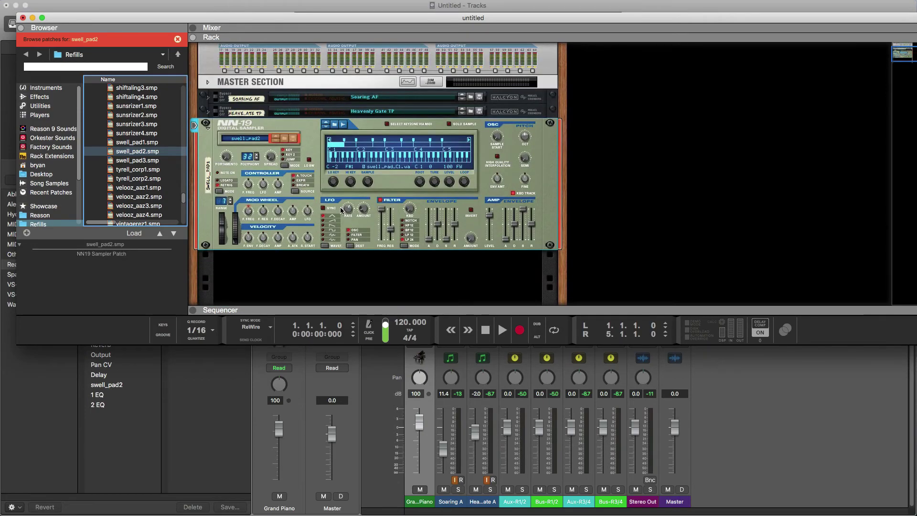
Cable the swell_pad2 sampler's stereo audio output to the hardware interface's third output pair, and return to Logic Pro
{"action": "key", "text": "Tab"}
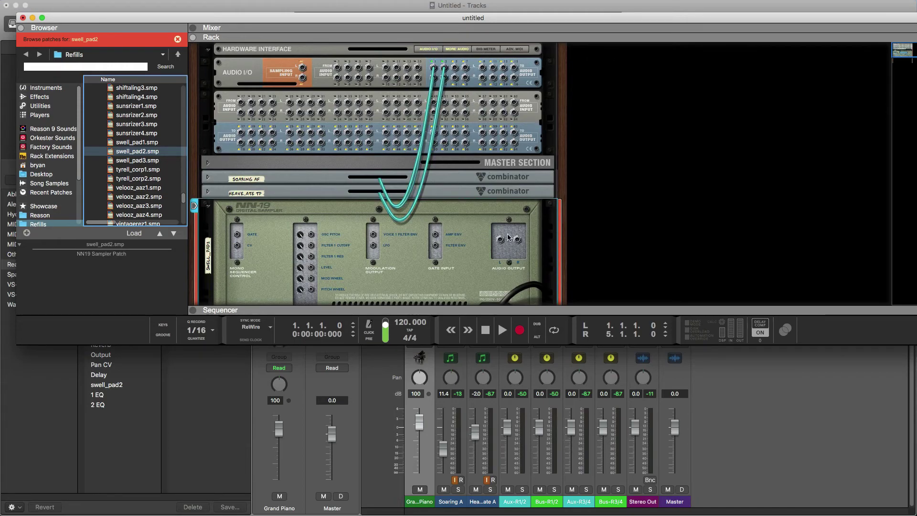
{"action": "left_click_drag", "start_coordinate": [501, 240], "coordinate": [454, 68]}
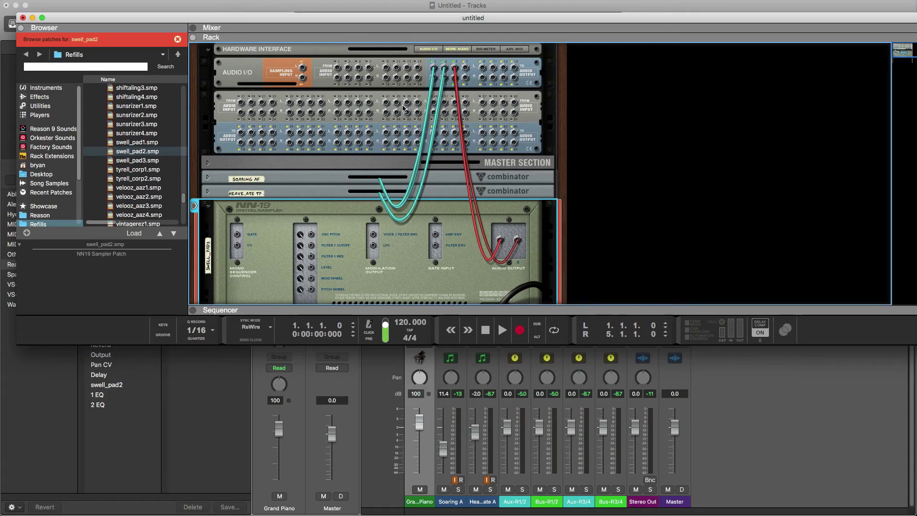
{"action": "key", "text": "super+m"}
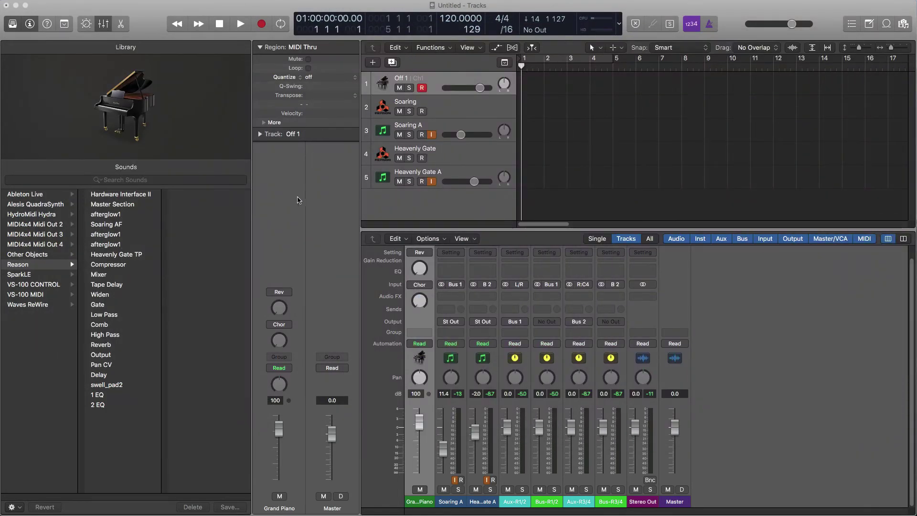
Assign Reason's swell_pad2 device to the new MIDI track and hide the Library
{"action": "left_click", "coordinate": [119, 346]}
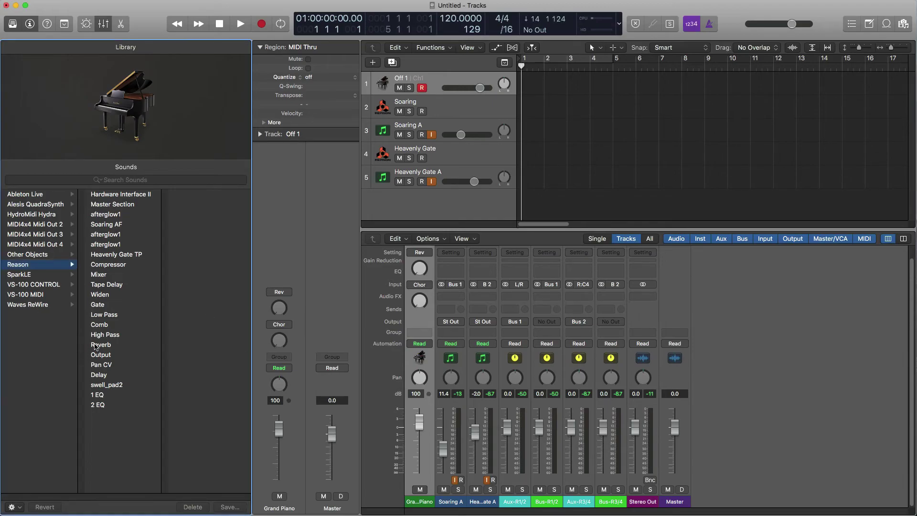
{"action": "left_click", "coordinate": [110, 386]}
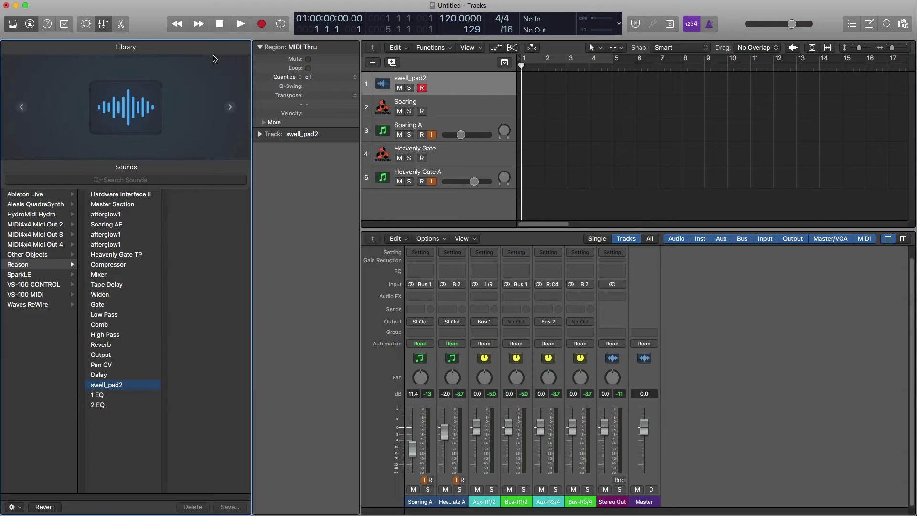
{"action": "left_click", "coordinate": [12, 24]}
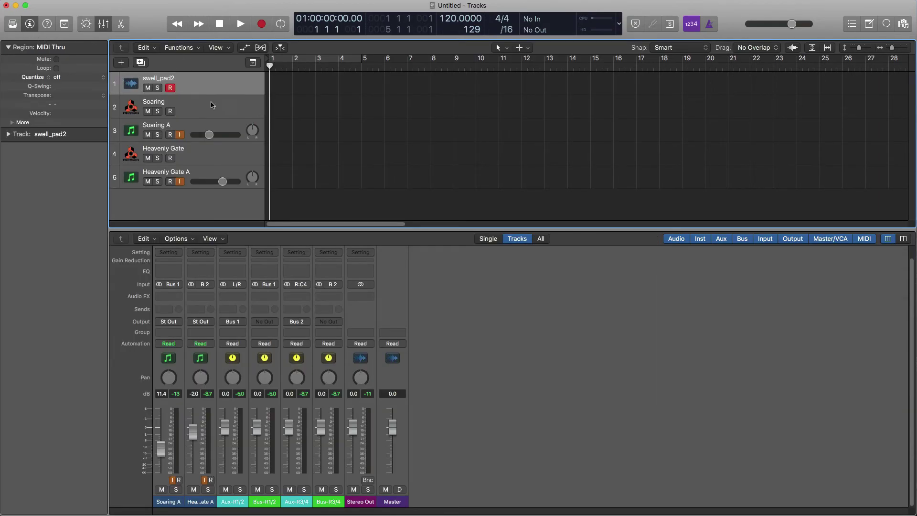
Rename the swell_pad2 track as Swell Pad
{"action": "double_click", "coordinate": [192, 78]}
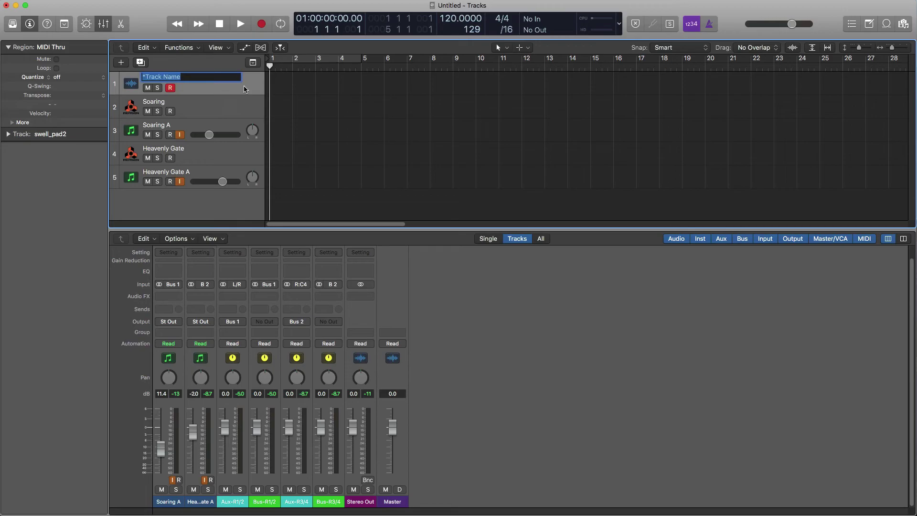
{"action": "type", "text": "Swell Pad"}
{"action": "key", "text": "Return"}
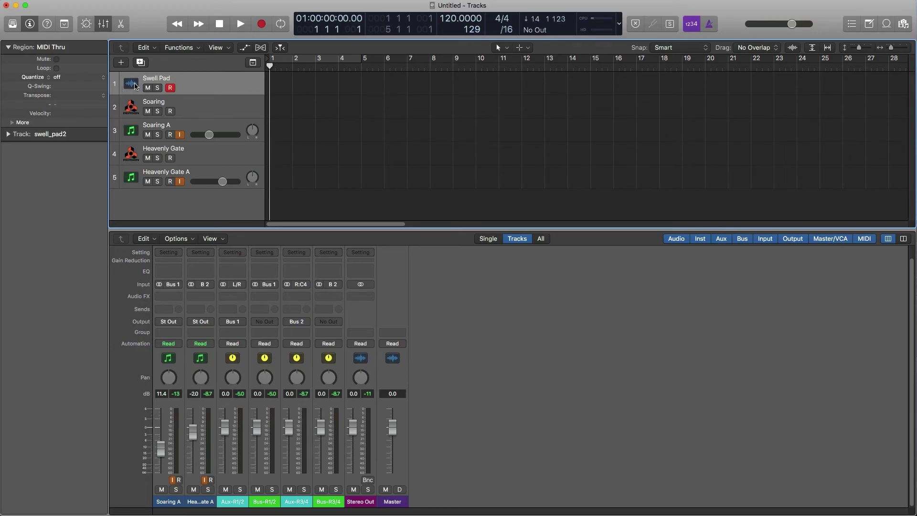
Set the Swell Pad track's icon to the custom Reason logo
{"action": "left_click", "coordinate": [8, 134]}
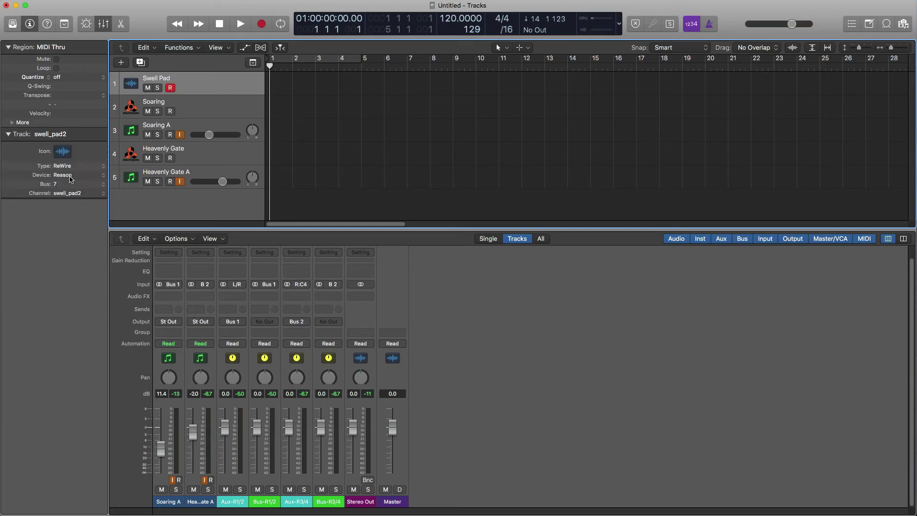
{"action": "left_click", "coordinate": [63, 152]}
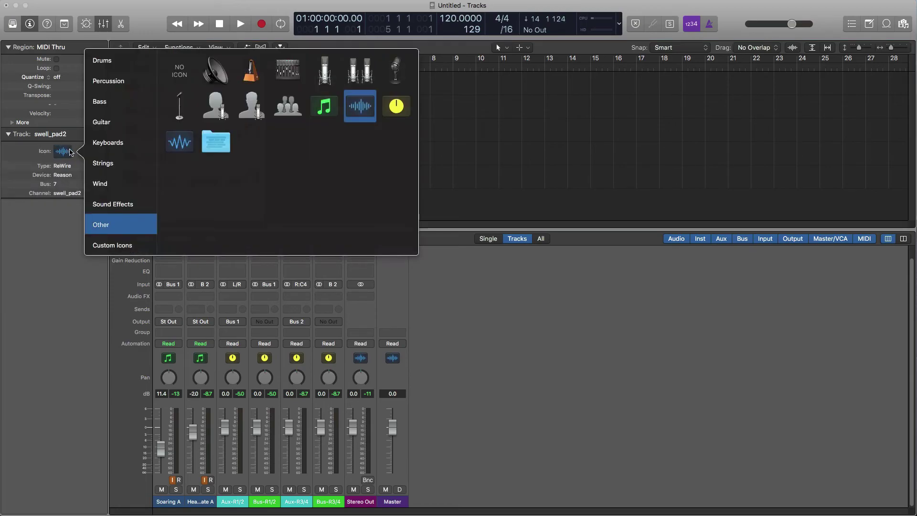
{"action": "left_click", "coordinate": [122, 245]}
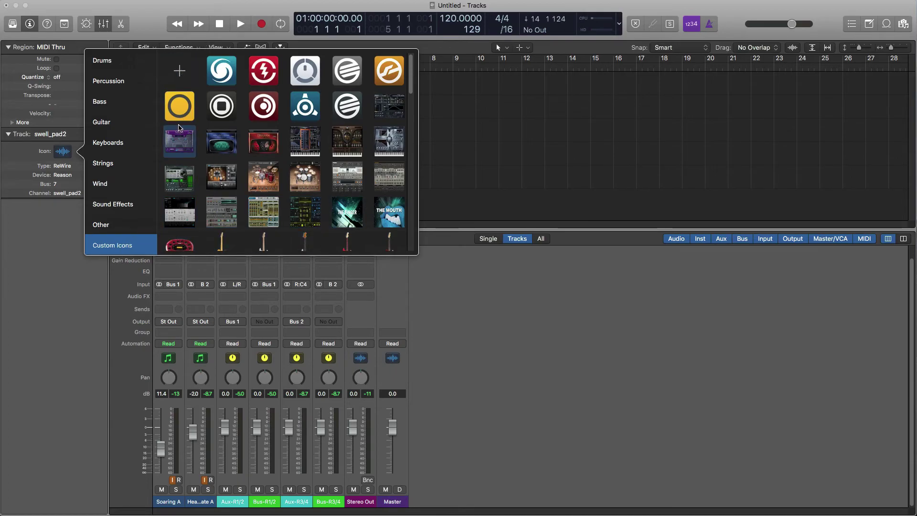
{"action": "scroll", "coordinate": [217, 178], "scroll_direction": "down", "scroll_amount": 5}
{"action": "scroll", "coordinate": [217, 178], "scroll_direction": "down", "scroll_amount": 6}
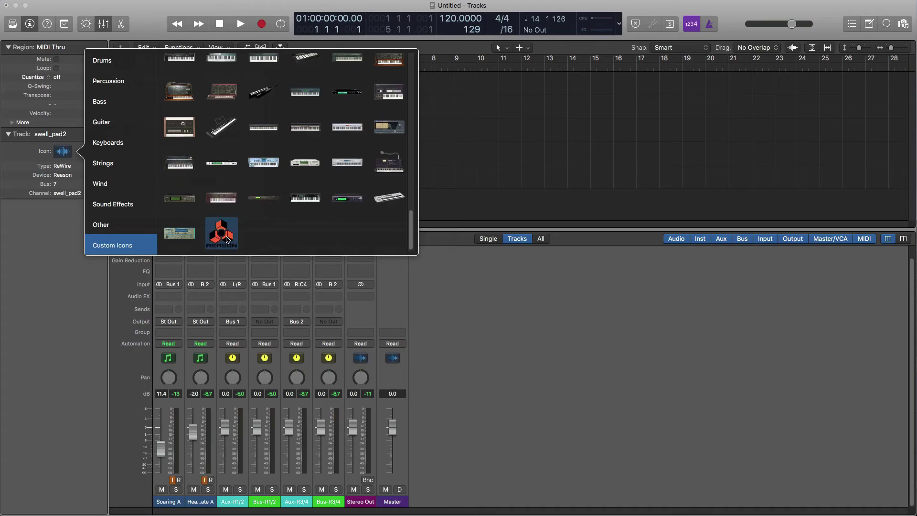
{"action": "left_click", "coordinate": [228, 239]}
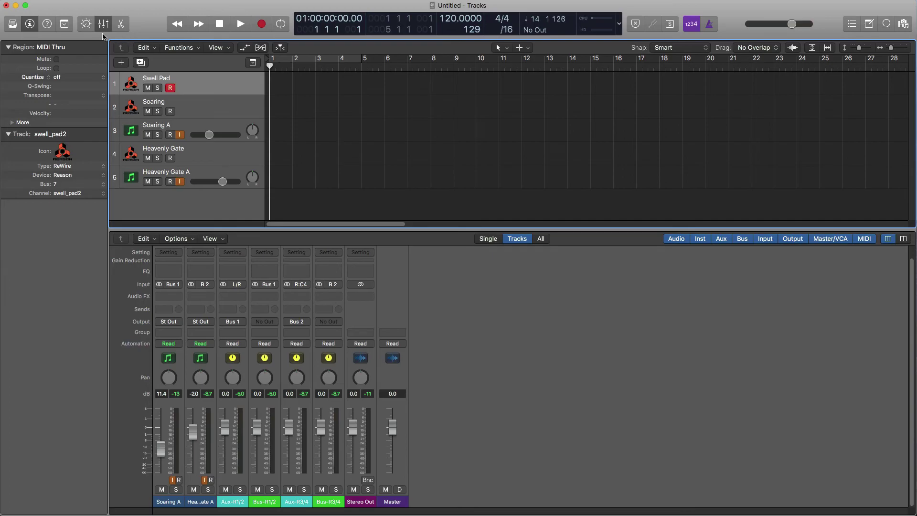
Add one audio track with No Input and Output 1 + 2 below Swell Pad, and name it Swell Pad A
{"action": "left_click", "coordinate": [122, 65]}
{"action": "left_click", "coordinate": [440, 35]}
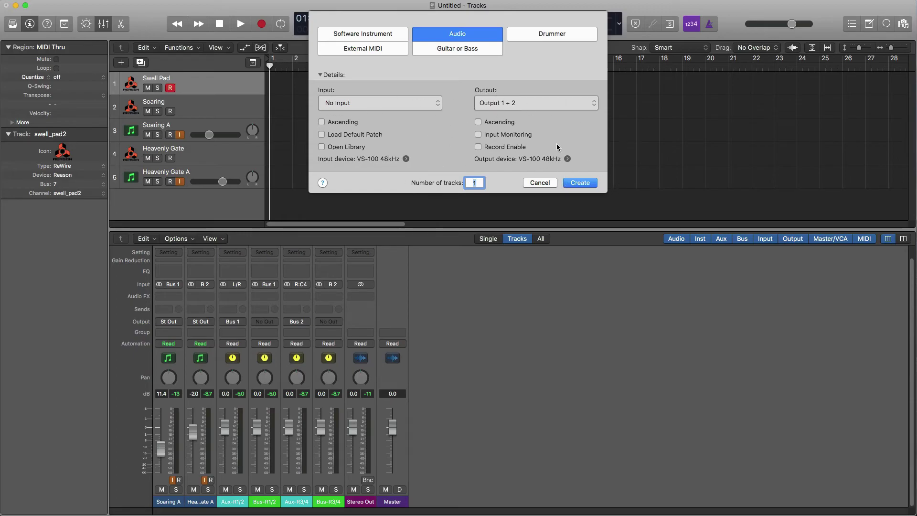
{"action": "left_click", "coordinate": [571, 184]}
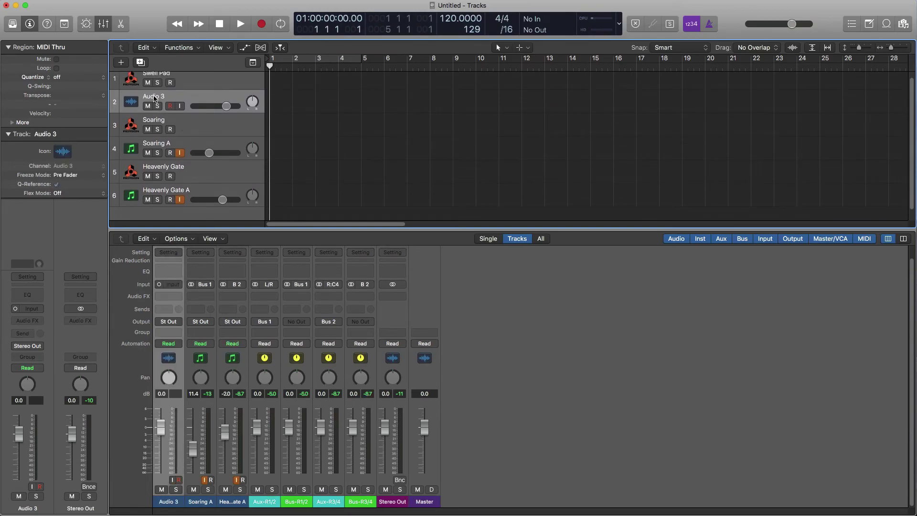
{"action": "double_click", "coordinate": [162, 102]}
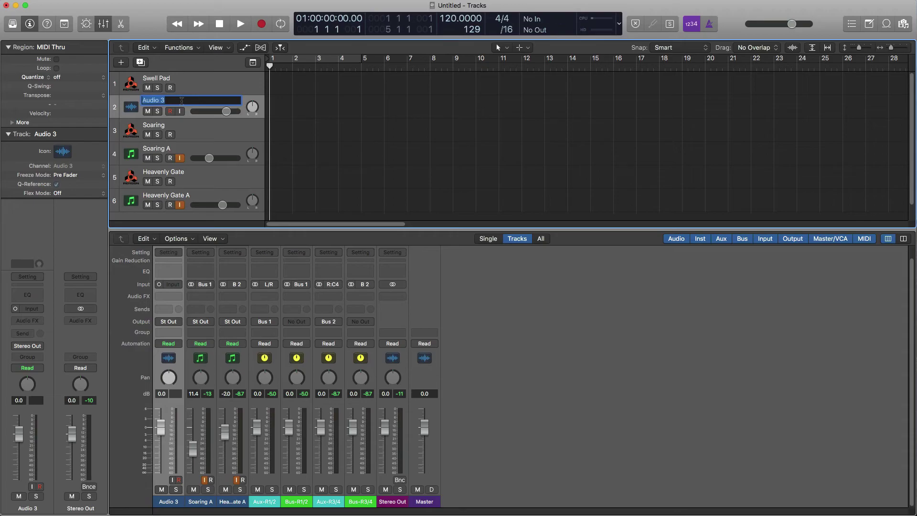
{"action": "type", "text": "Swell Pad A"}
{"action": "key", "text": "Return"}
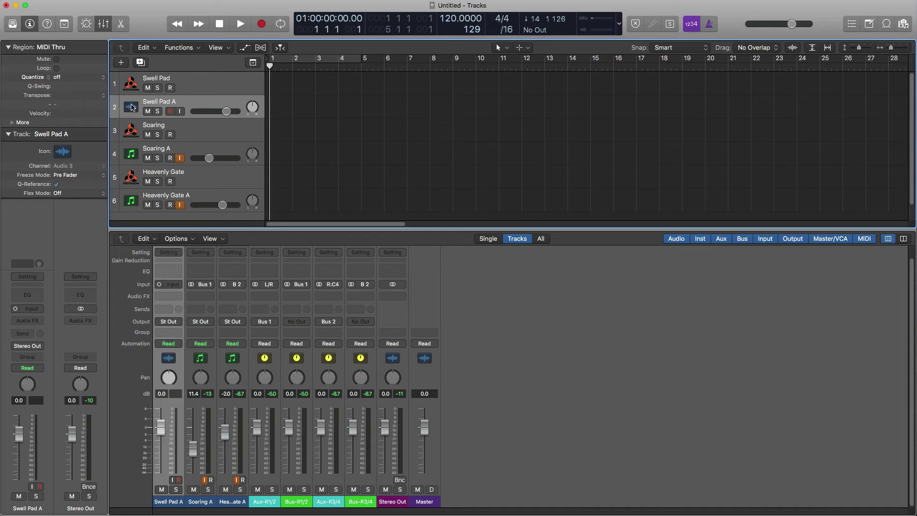
Set the Swell Pad A track's icon to the green music note
{"action": "left_click", "coordinate": [63, 151]}
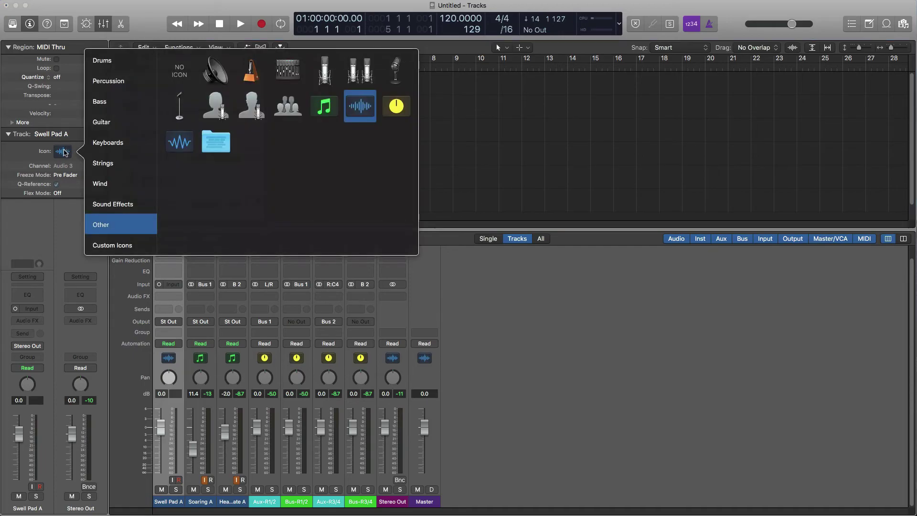
{"action": "left_click", "coordinate": [325, 107]}
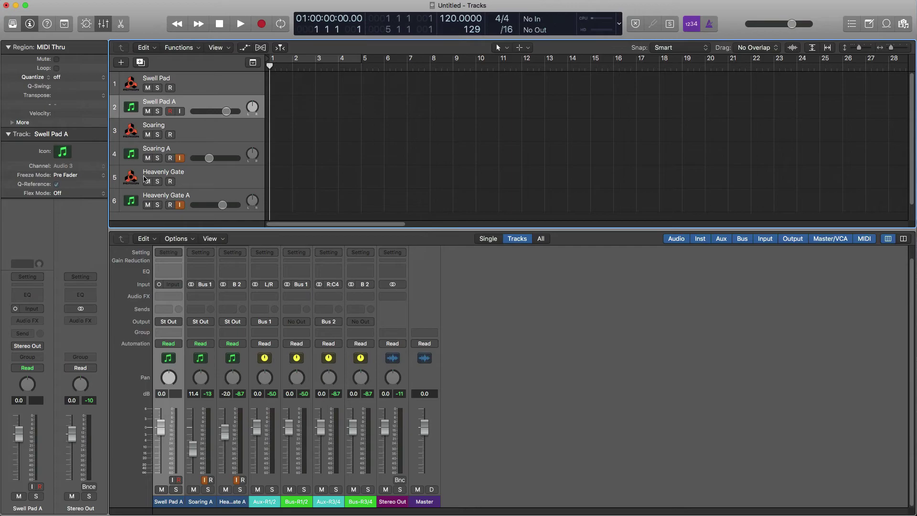
{"action": "scroll", "coordinate": [203, 132], "scroll_direction": "down", "scroll_amount": 1}
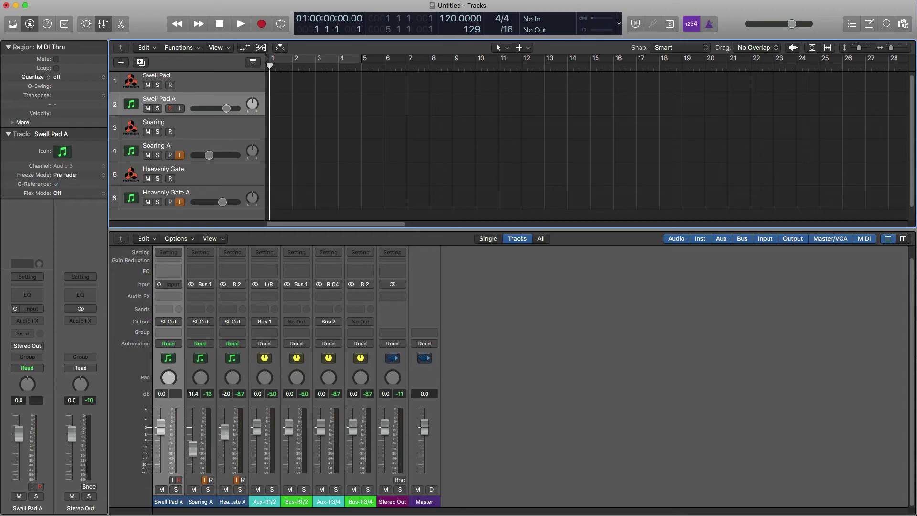
Examine the general audio preferences for software monitoring and input monitoring, and close the preferences
{"action": "key", "text": "super+comma"}
{"action": "left_click_drag", "start_coordinate": [333, 48], "coordinate": [331, 47]}
{"action": "key", "text": "ctrl+Tab"}
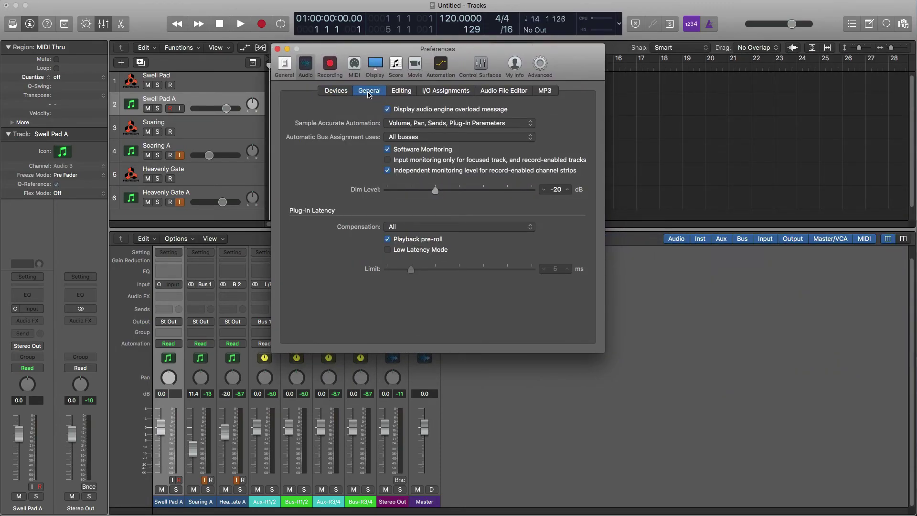
{"action": "left_click", "coordinate": [336, 91]}
{"action": "left_click", "coordinate": [369, 90]}
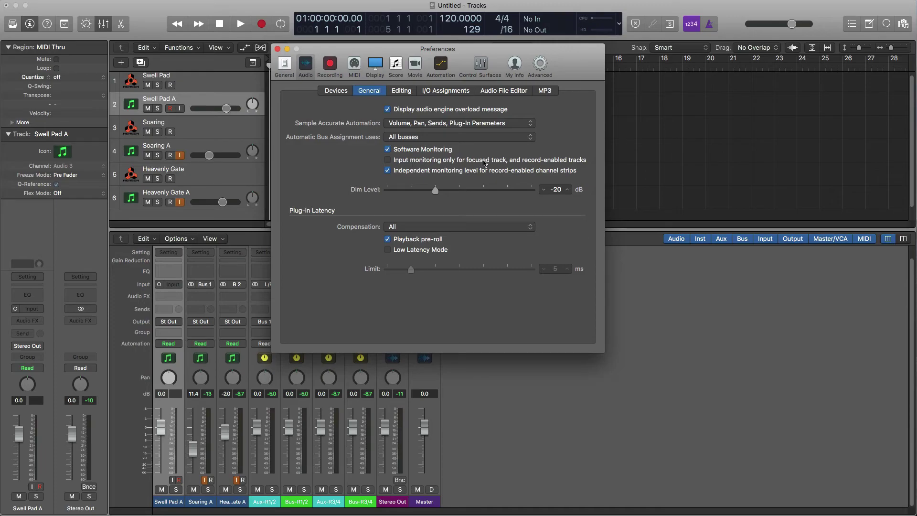
{"action": "left_click_drag", "start_coordinate": [317, 48], "coordinate": [394, 31]}
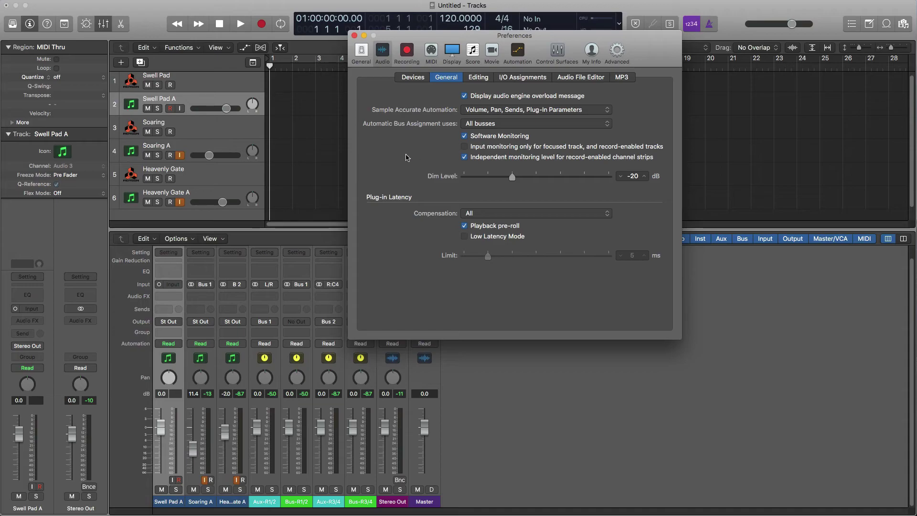
{"action": "left_click_drag", "start_coordinate": [382, 36], "coordinate": [297, 29]}
{"action": "left_click", "coordinate": [268, 30]}
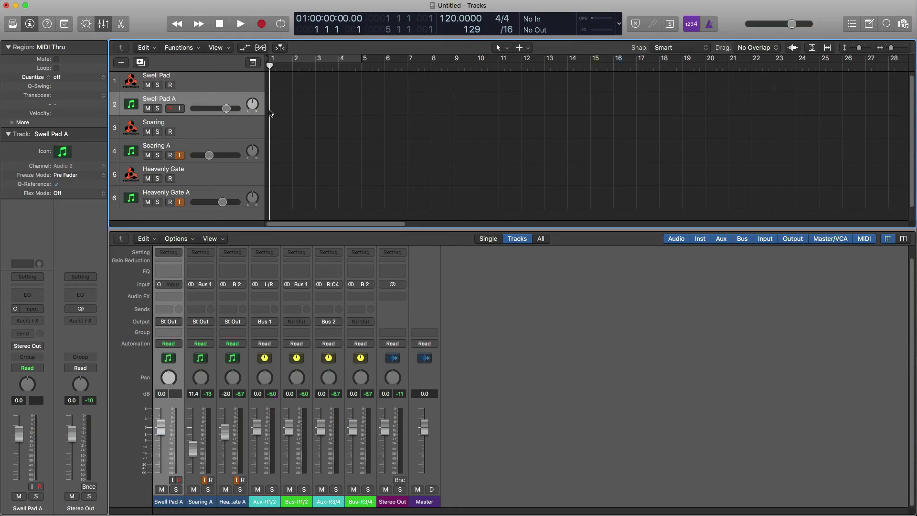
Enlarge the mixer area upward until the Audio Device row of the channel strips shows
{"action": "left_click", "coordinate": [196, 82]}
{"action": "left_click", "coordinate": [192, 99]}
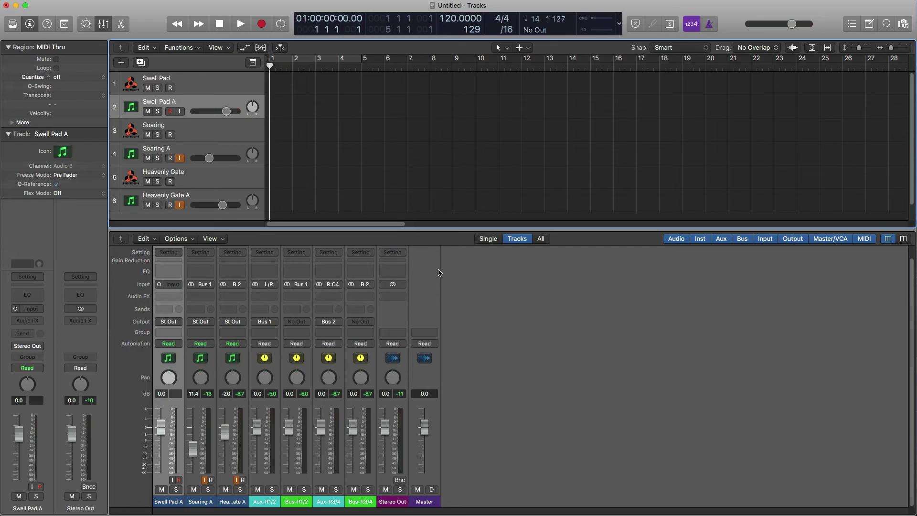
{"action": "left_click_drag", "start_coordinate": [415, 229], "coordinate": [415, 216]}
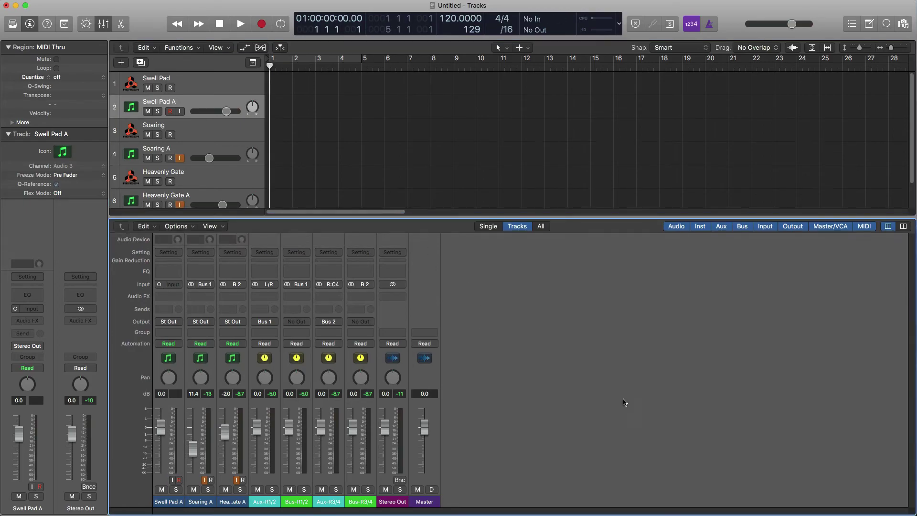
Create a new auxiliary channel strip in the mixer and set its input to Reason's RW:Channel 5/6
{"action": "left_click", "coordinate": [185, 227]}
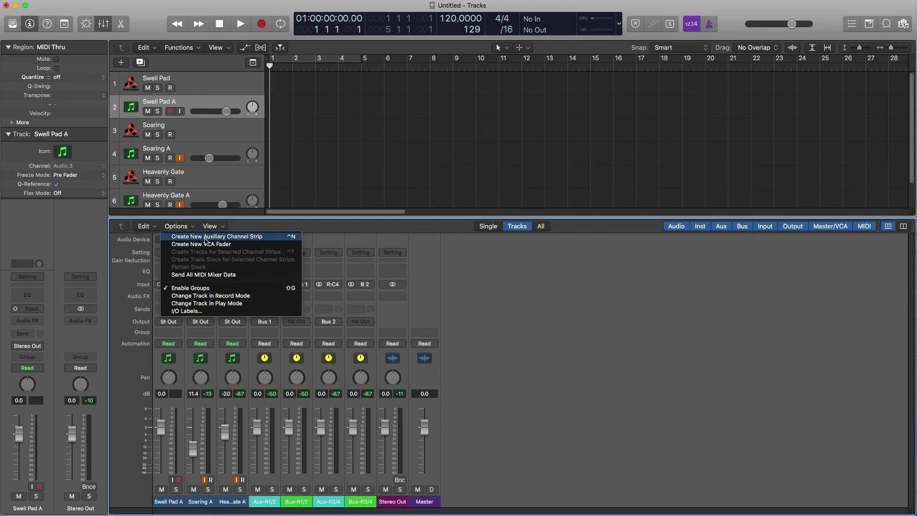
{"action": "left_click", "coordinate": [206, 237]}
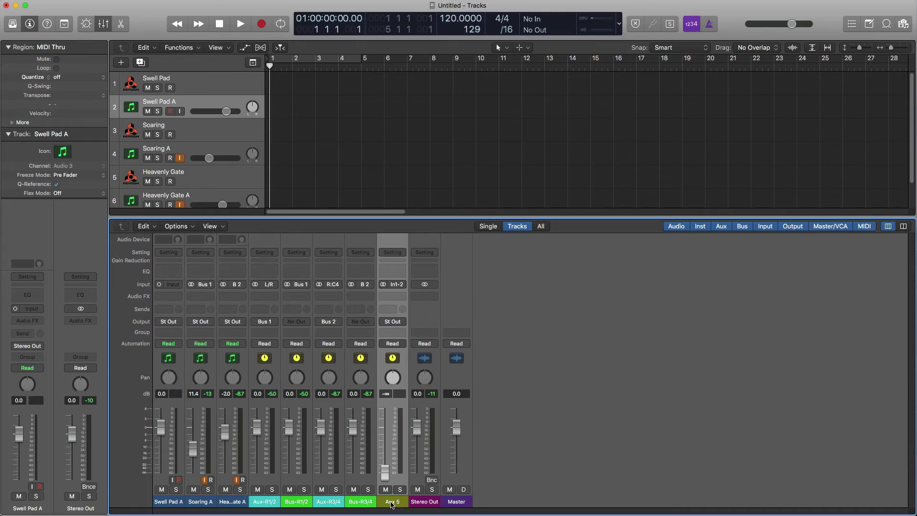
{"action": "left_click", "coordinate": [389, 283]}
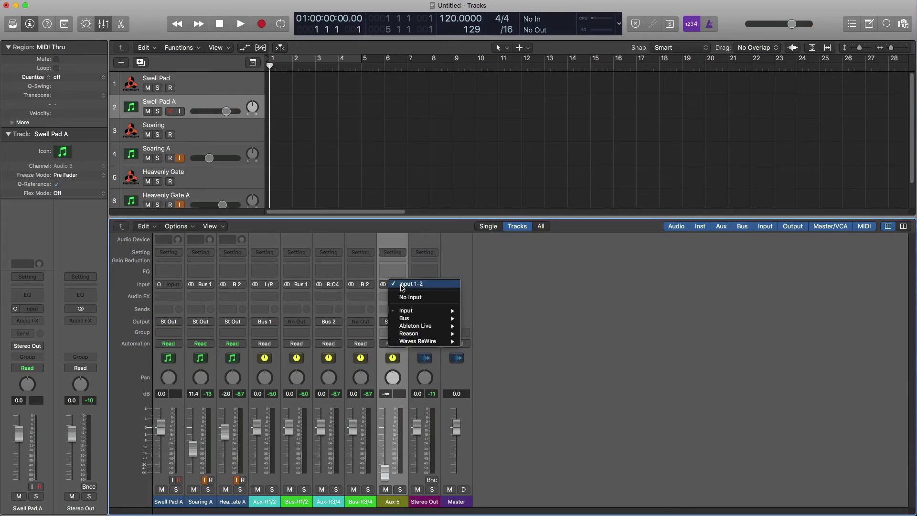
{"action": "mouse_move", "coordinate": [417, 312]}
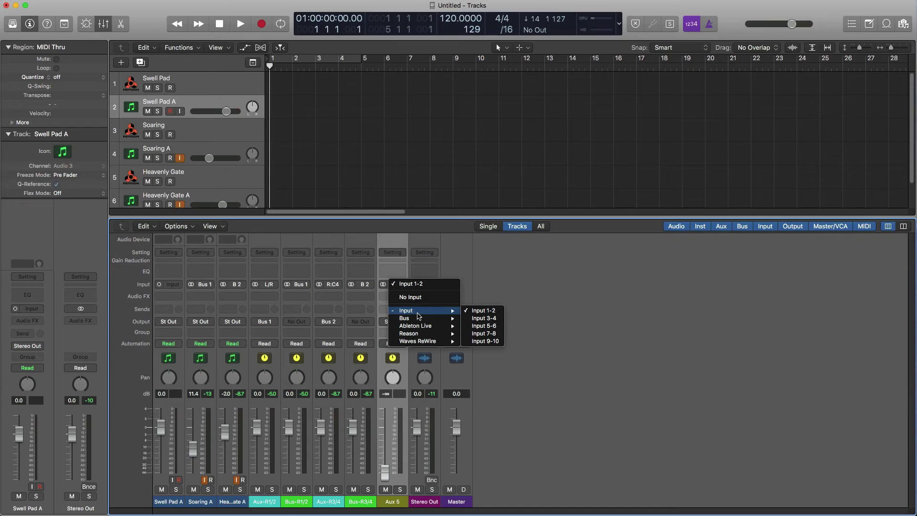
{"action": "mouse_move", "coordinate": [419, 334]}
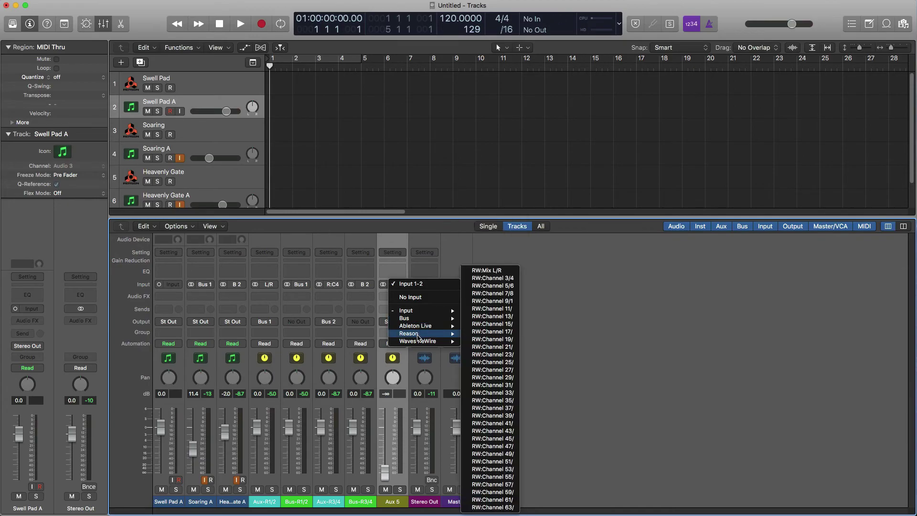
{"action": "left_click", "coordinate": [511, 286]}
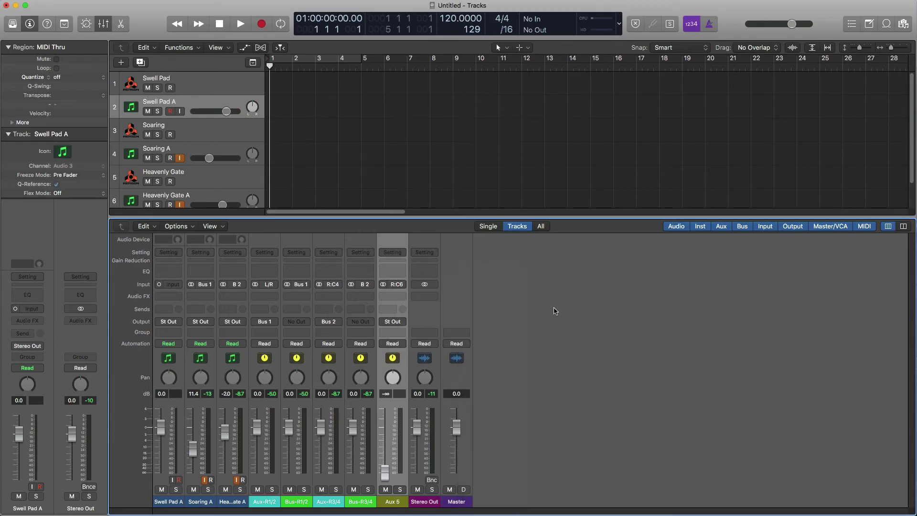
Switch to Reason, check which hardware interface outputs the NN-19 sampler is cabled to, and return to Logic Pro
{"action": "key", "text": "super+Tab"}
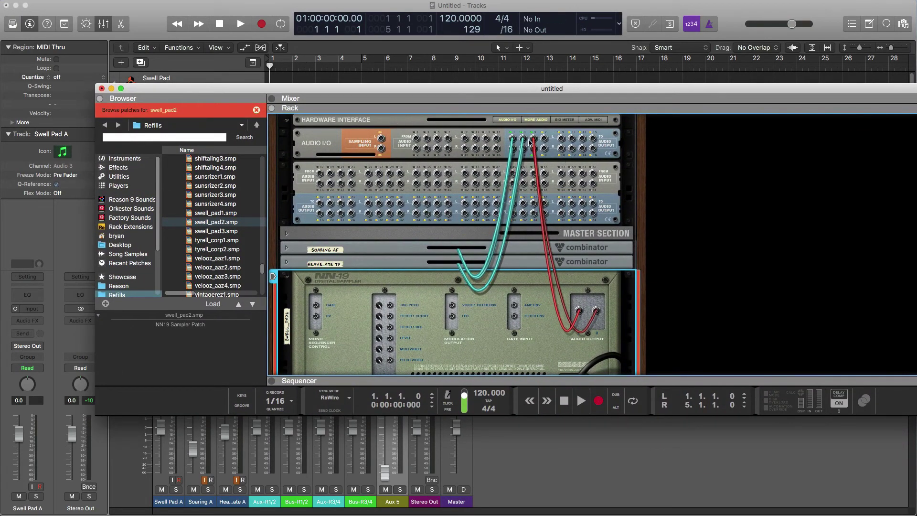
{"action": "key", "text": "Tab"}
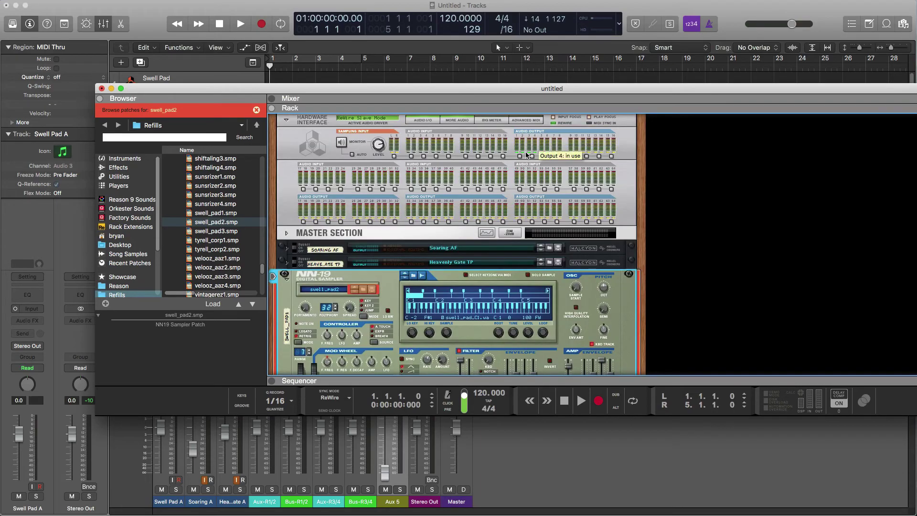
{"action": "key", "text": "Tab"}
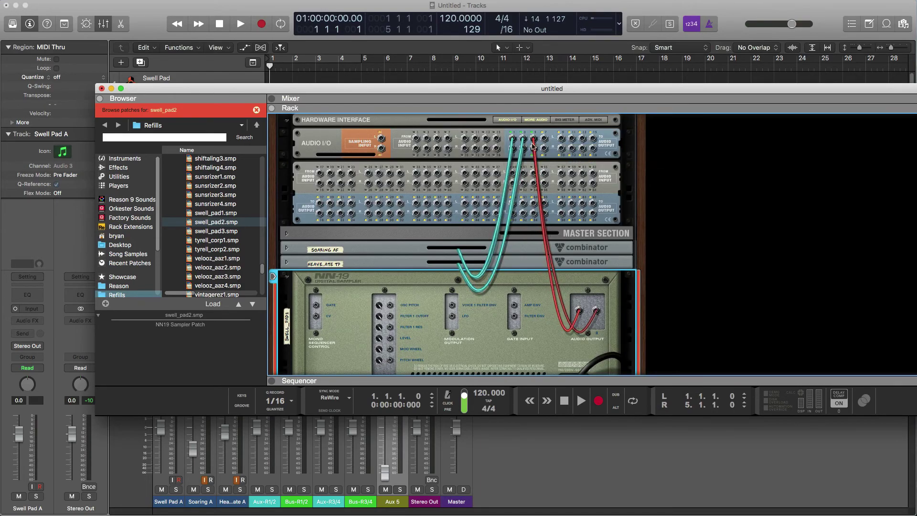
{"action": "left_click_drag", "start_coordinate": [535, 151], "coordinate": [537, 153]}
{"action": "key", "text": "super+Tab"}
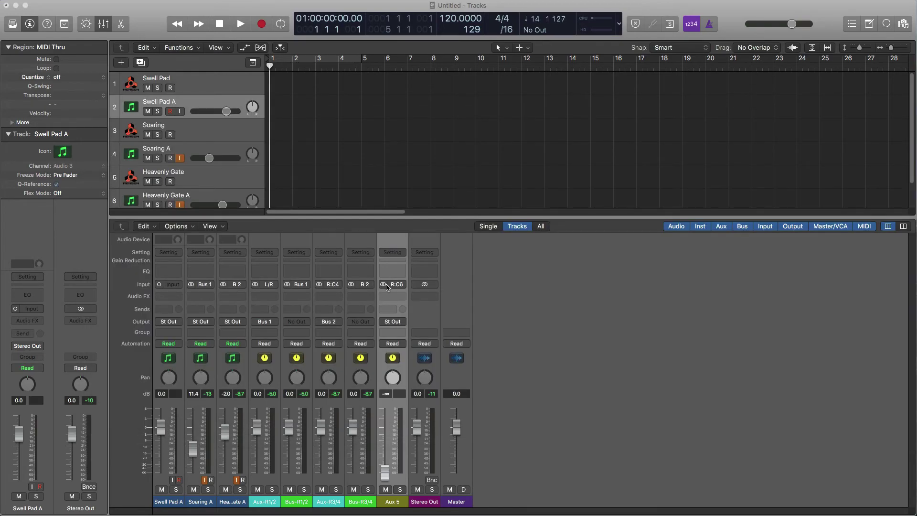
Route the output of the Aux 5 channel strip to Bus 3
{"action": "left_click", "coordinate": [395, 323]}
{"action": "left_click", "coordinate": [396, 323]}
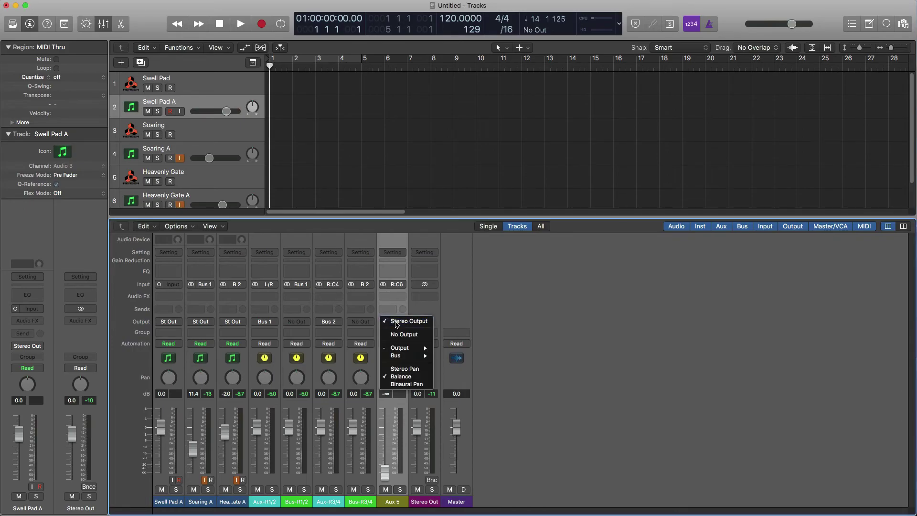
{"action": "mouse_move", "coordinate": [406, 357]}
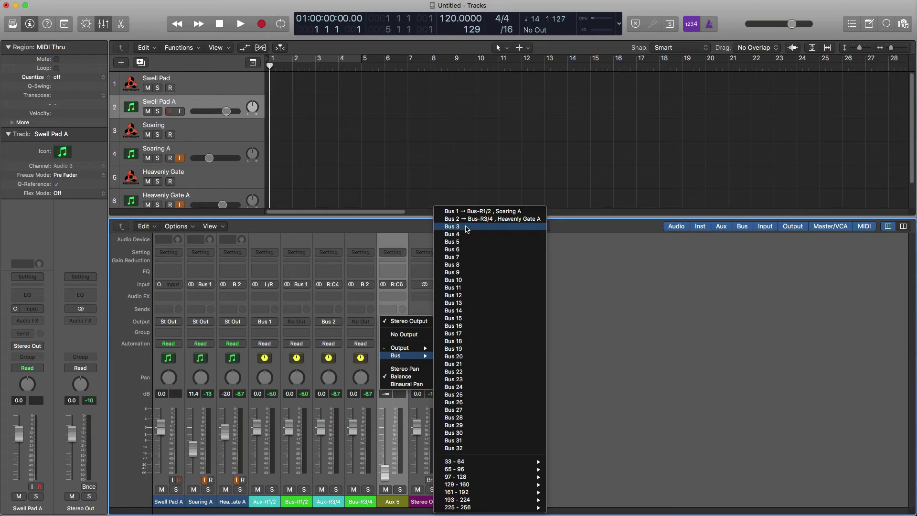
{"action": "left_click", "coordinate": [467, 229]}
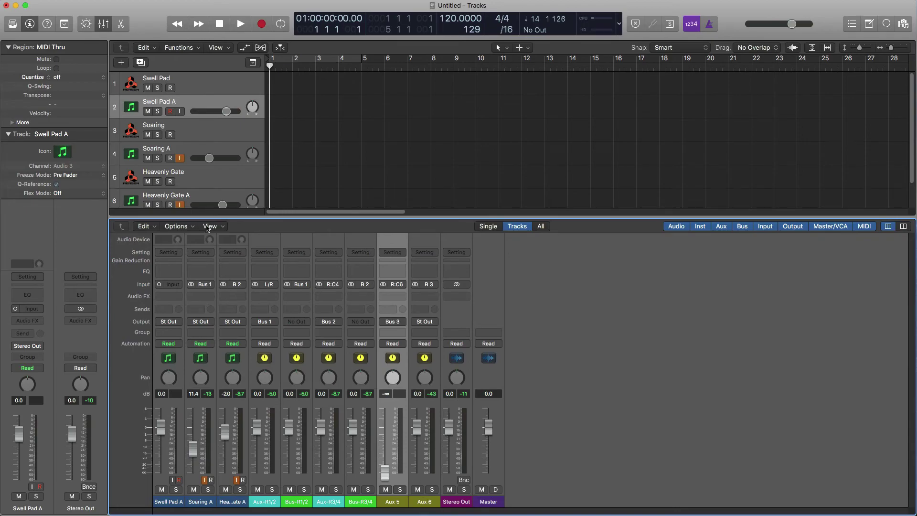
{"action": "left_click", "coordinate": [190, 226]}
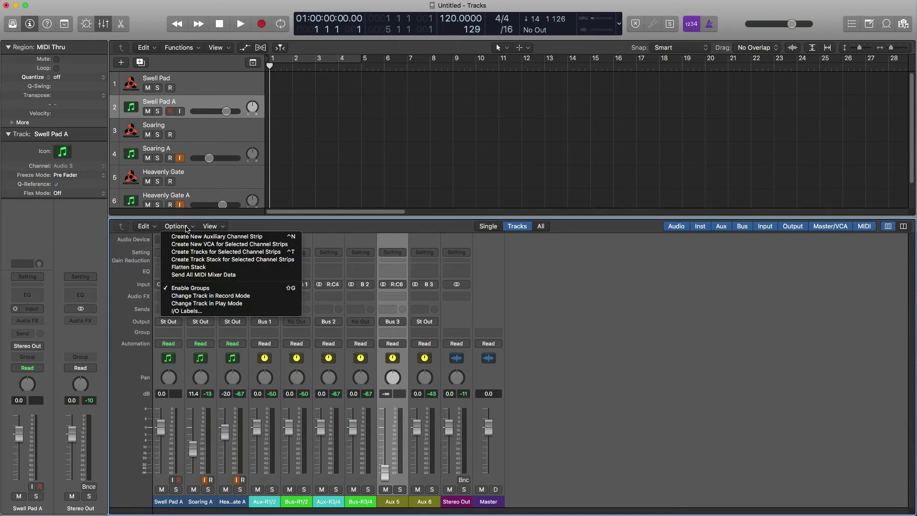
{"action": "left_click", "coordinate": [632, 273]}
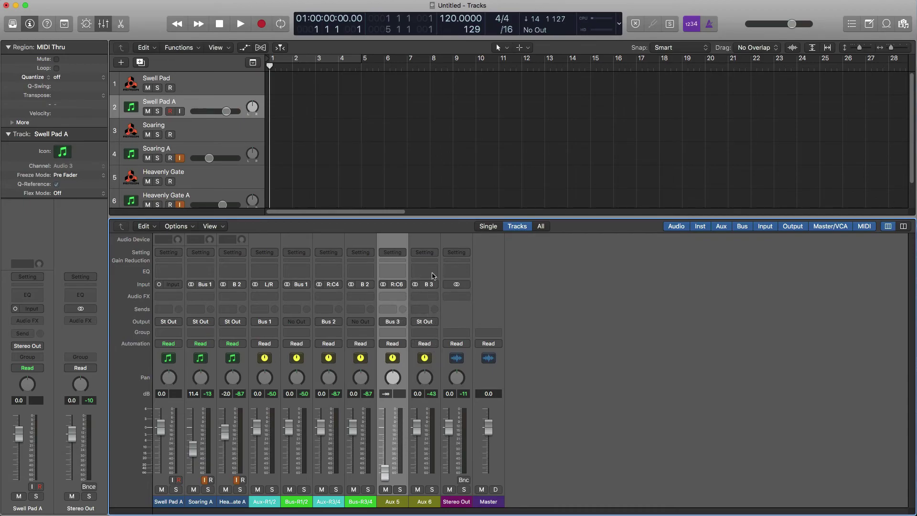
Set the Aux 6 strip's output to No Output, and reset the Aux 5 fader to 0.0 dB
{"action": "left_click", "coordinate": [427, 508]}
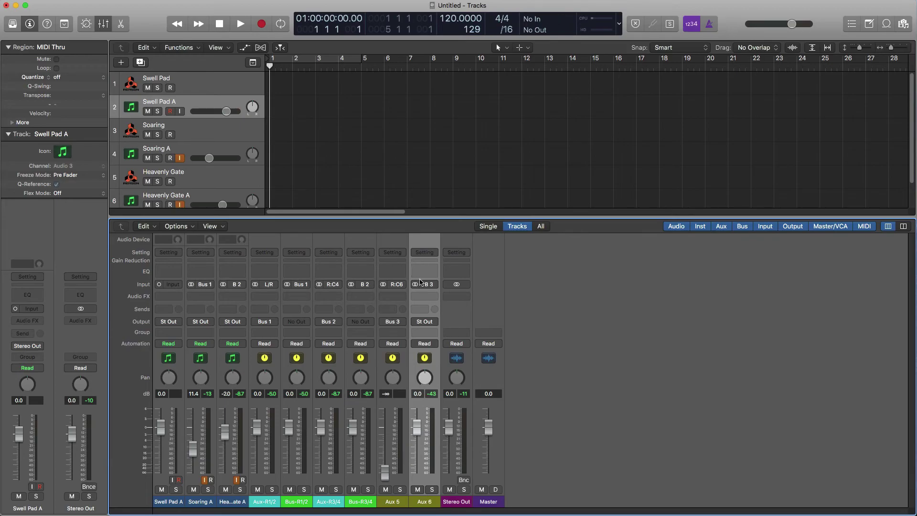
{"action": "left_click", "coordinate": [431, 323]}
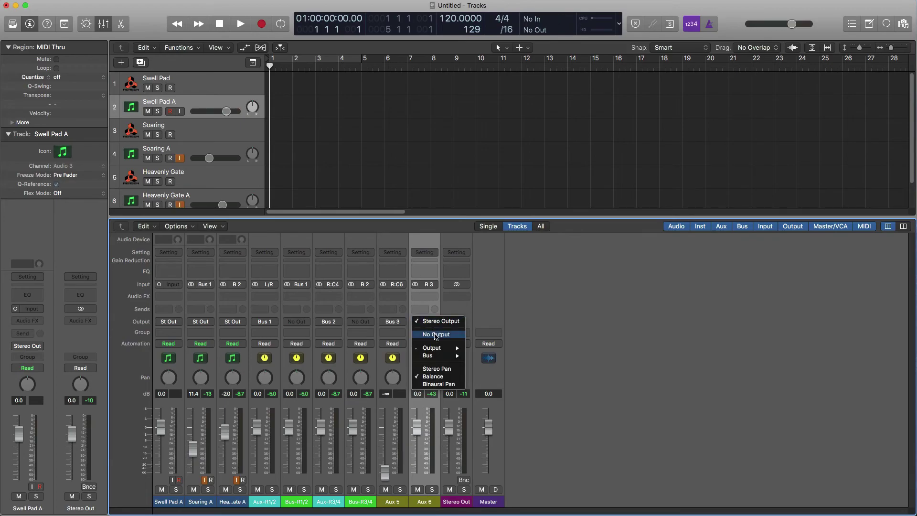
{"action": "left_click", "coordinate": [436, 335]}
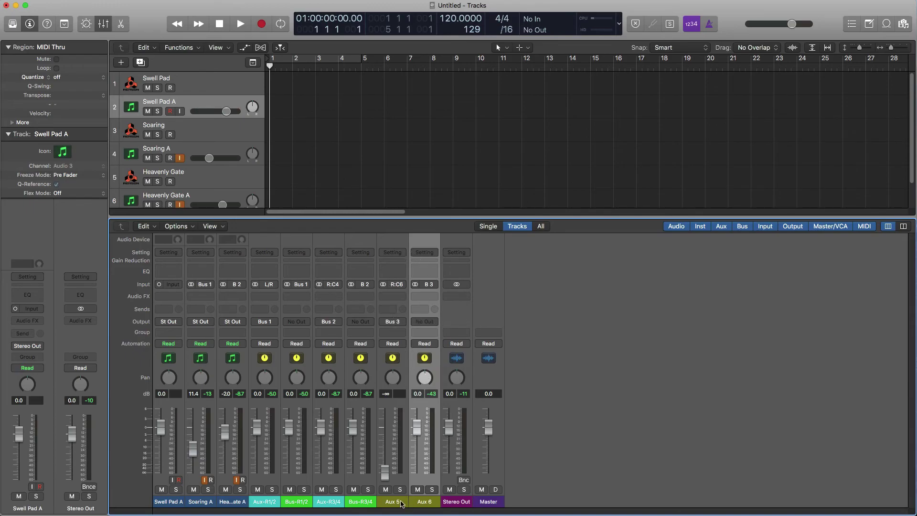
{"action": "left_click_drag", "start_coordinate": [387, 480], "coordinate": [390, 442]}
{"action": "left_click", "coordinate": [386, 449], "text": "alt"}
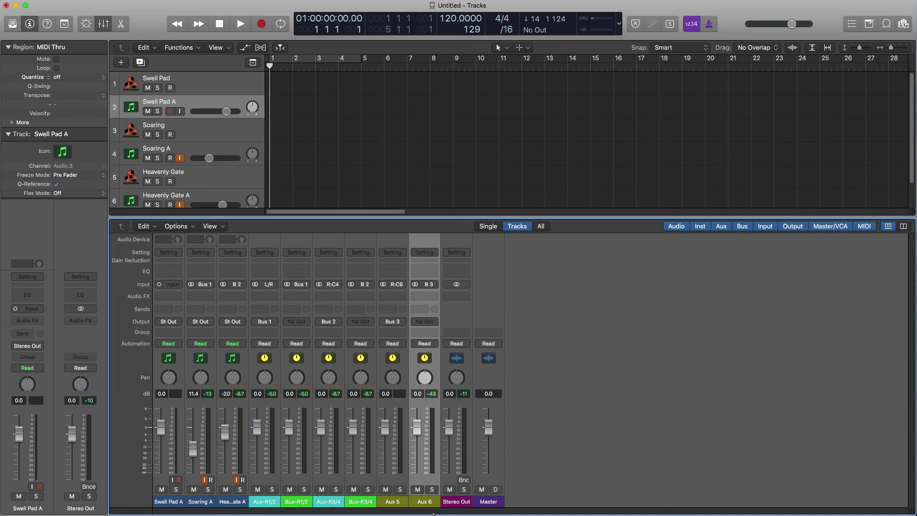
Rename the Aux 5 channel strip as Aux-R5/6 and the Aux 6 strip as Bus-R5/6
{"action": "left_click", "coordinate": [395, 502]}
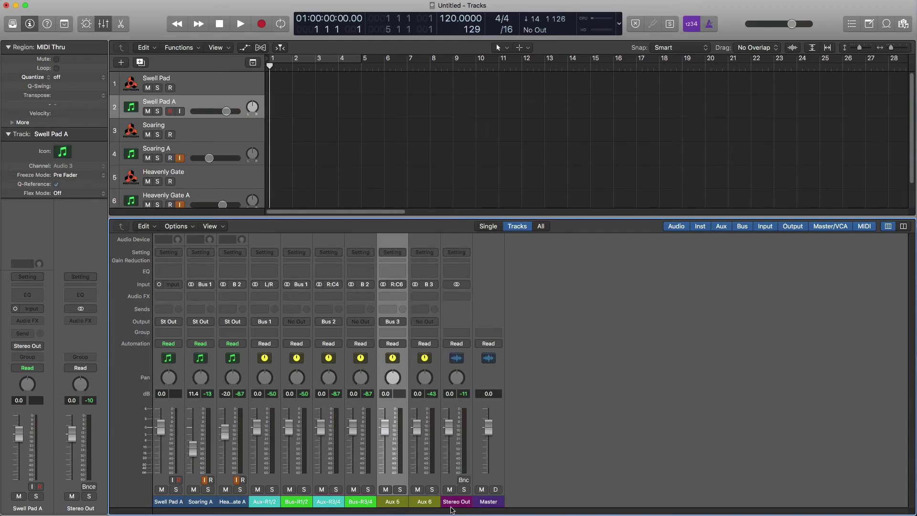
{"action": "double_click", "coordinate": [397, 501]}
{"action": "type", "text": "Au"}
{"action": "key", "text": "Return"}
{"action": "type", "text": "x-R5/6"}
{"action": "key", "text": "Tab"}
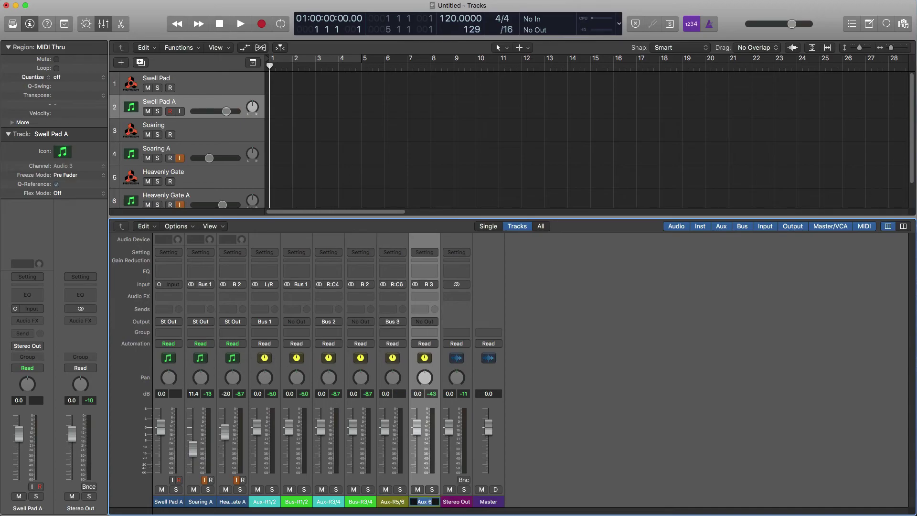
{"action": "type", "text": "Bus-R5/6"}
{"action": "key", "text": "Return"}
{"action": "left_click", "coordinate": [398, 504]}
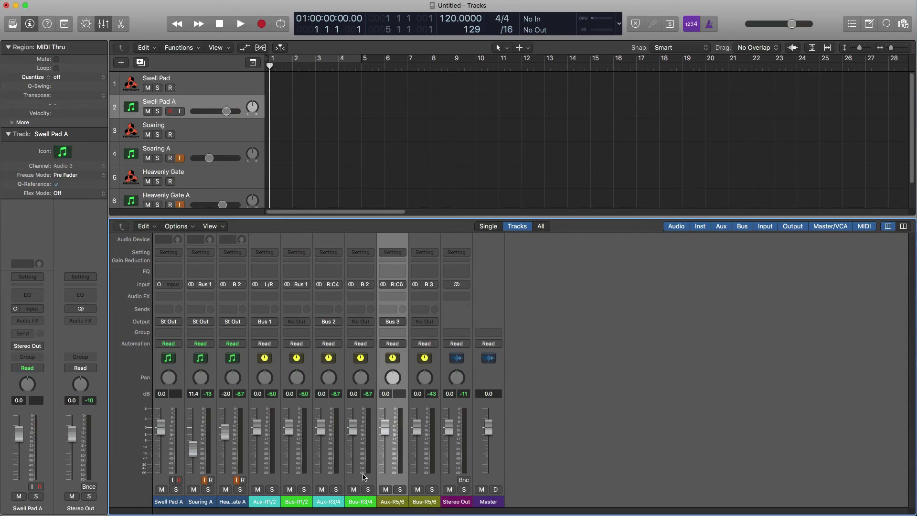
Give the Swell Pad A channel strip a stereo input from Bus 3, and lower its fader to about -11 dB
{"action": "left_click", "coordinate": [171, 502]}
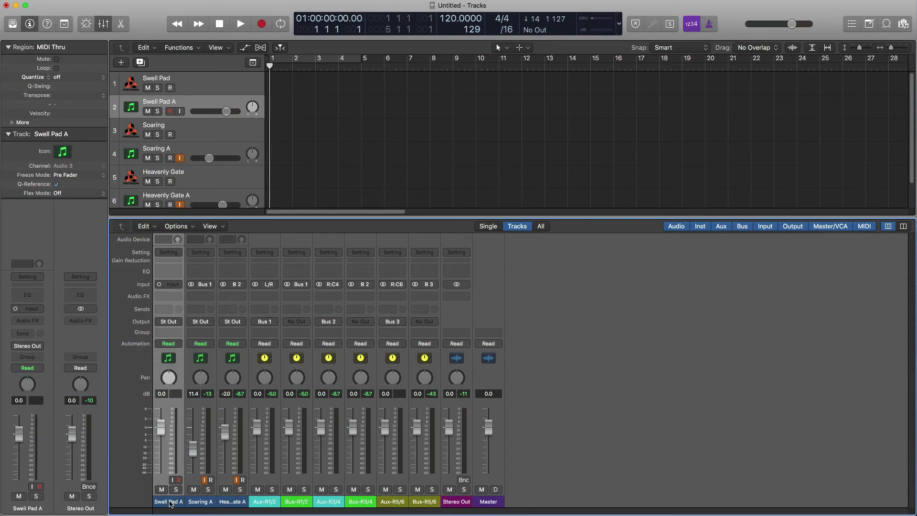
{"action": "left_click", "coordinate": [160, 286]}
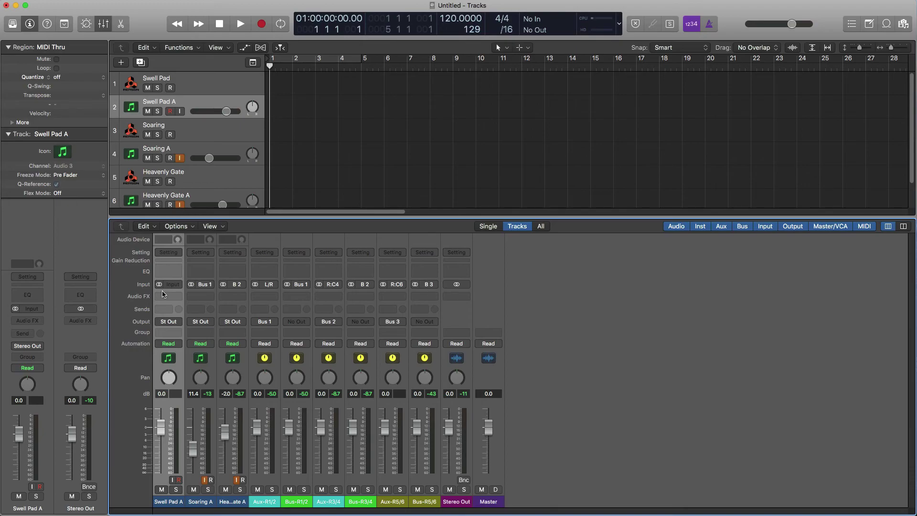
{"action": "left_click", "coordinate": [160, 286]}
{"action": "left_click", "coordinate": [160, 286]}
{"action": "left_click", "coordinate": [176, 287]}
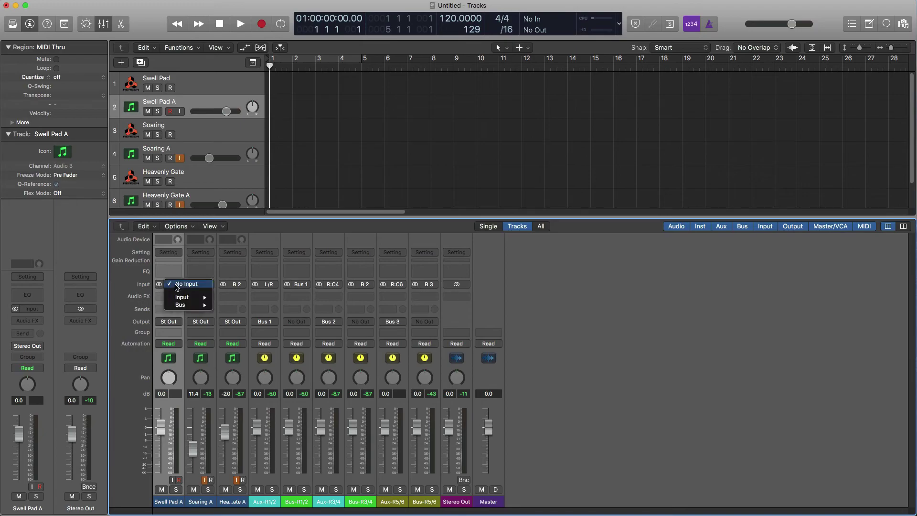
{"action": "mouse_move", "coordinate": [183, 306]}
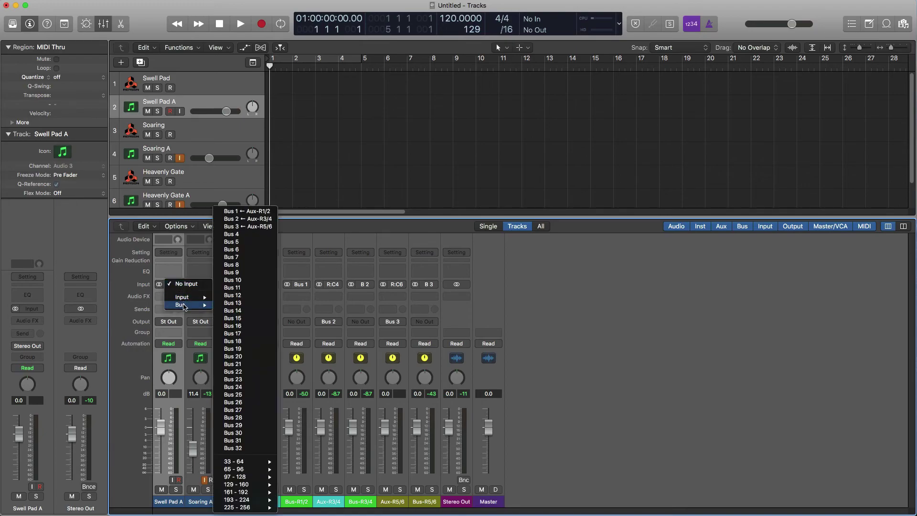
{"action": "left_click", "coordinate": [270, 228]}
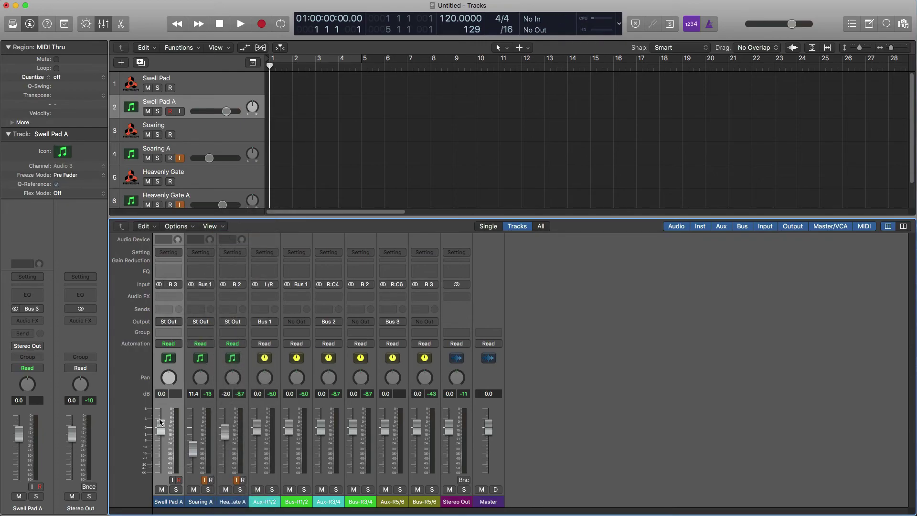
{"action": "left_click_drag", "start_coordinate": [159, 419], "coordinate": [159, 438]}
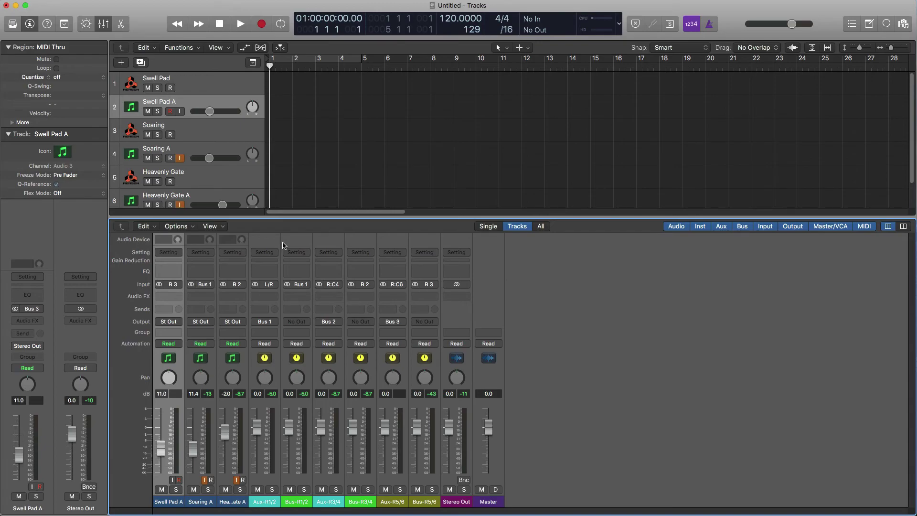
Switch input monitoring from Soaring A and Heavenly Gate A to Swell Pad A, and audition the sound through the Swell Pad track
{"action": "scroll", "coordinate": [308, 109], "scroll_direction": "down", "scroll_amount": 2}
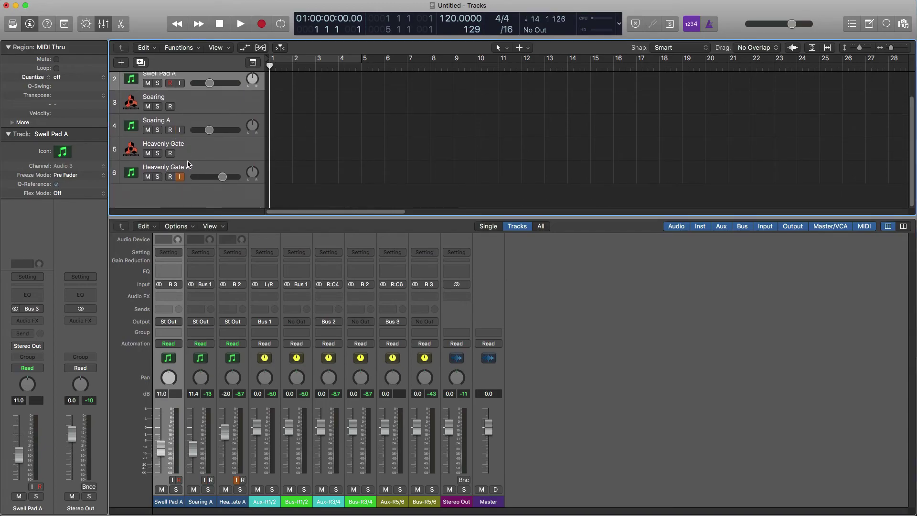
{"action": "scroll", "coordinate": [196, 136], "scroll_direction": "up", "scroll_amount": 2}
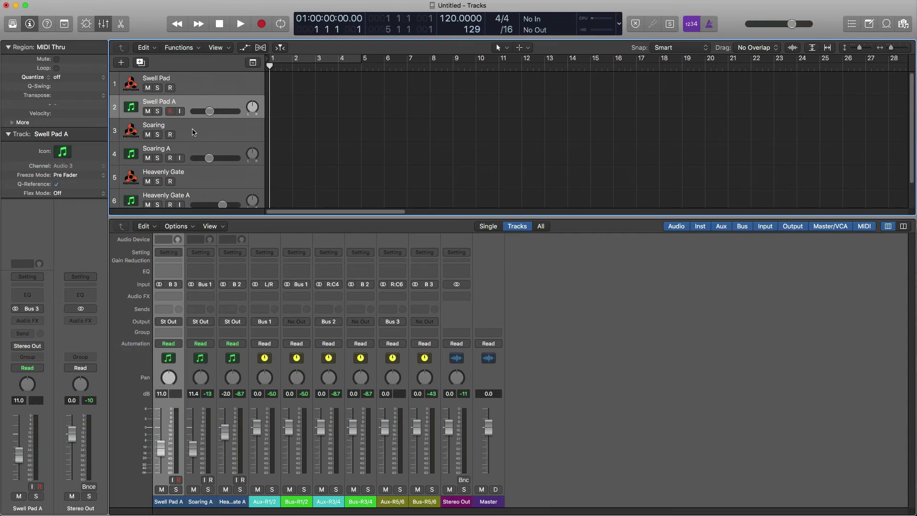
{"action": "left_click", "coordinate": [180, 112]}
{"action": "left_click", "coordinate": [225, 89]}
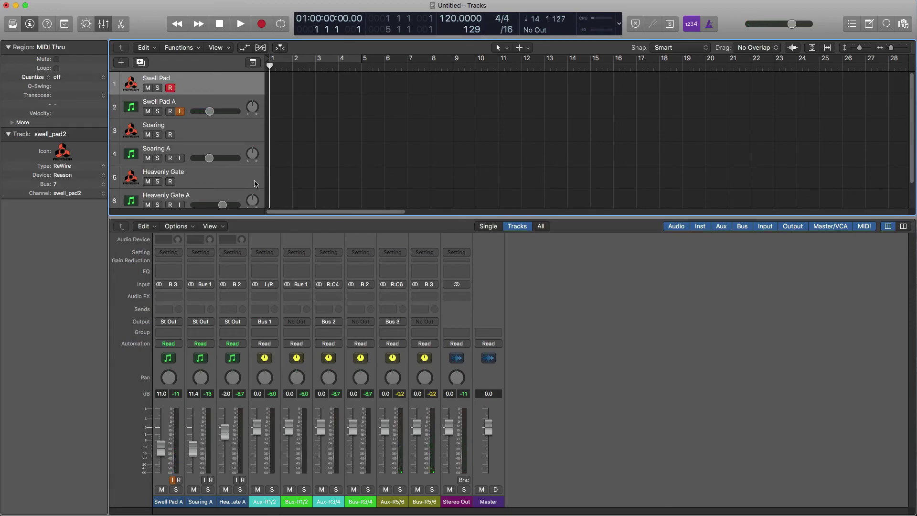
{"action": "left_click", "coordinate": [338, 117]}
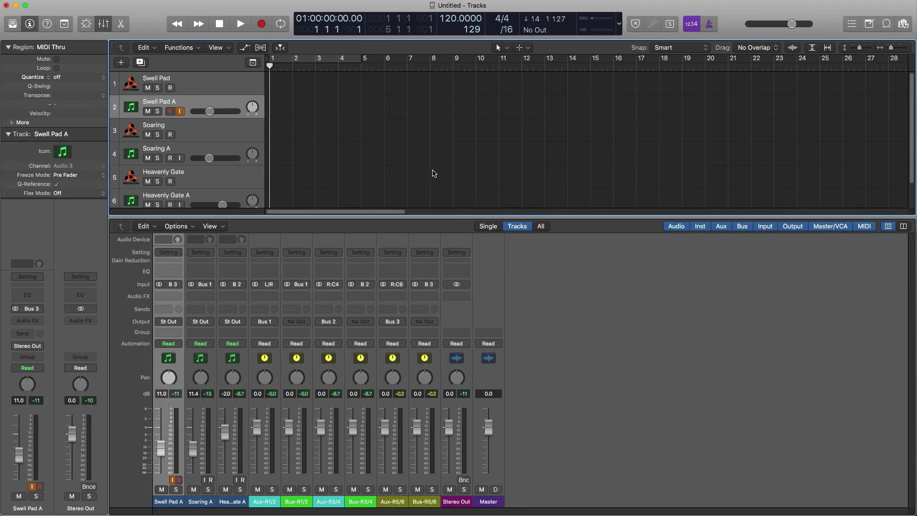
Reduce the mixer's height until all six tracks fit above it, and collapse the Swell Pad A track details
{"action": "left_click_drag", "start_coordinate": [438, 227], "coordinate": [438, 258]}
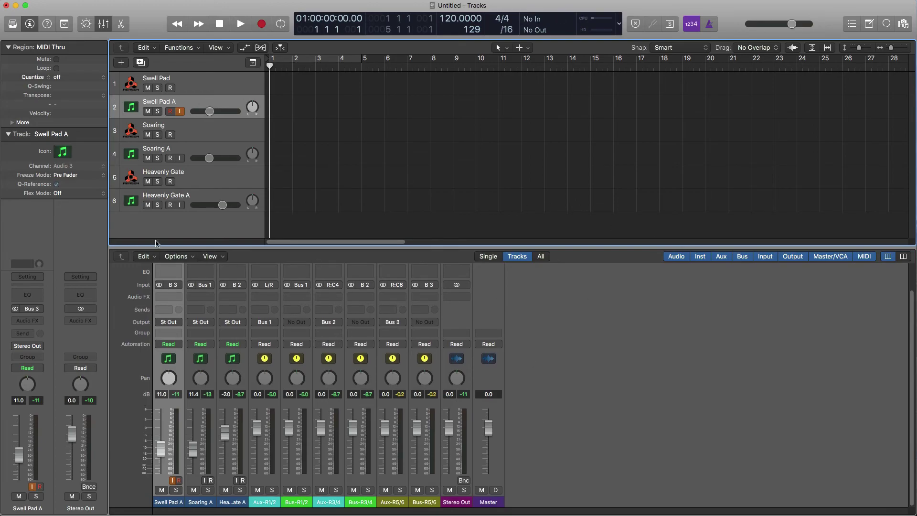
{"action": "left_click", "coordinate": [166, 310]}
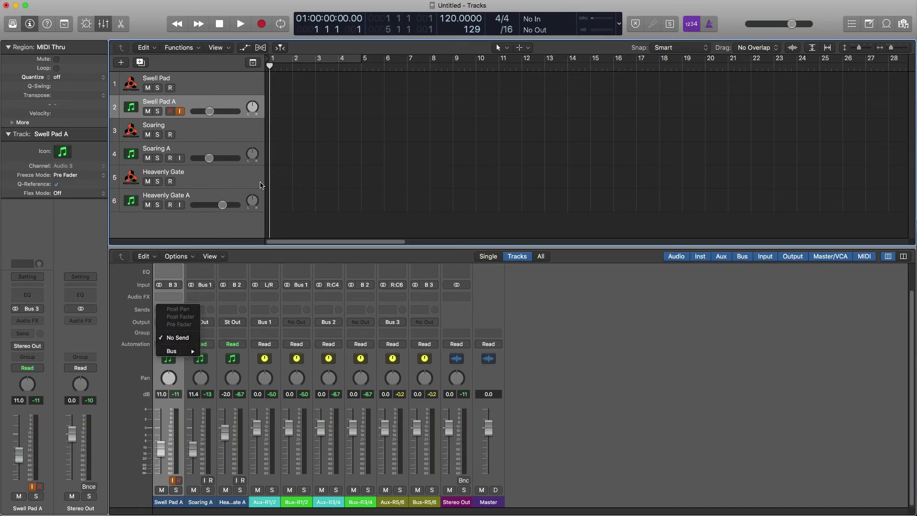
{"action": "left_click", "coordinate": [245, 173]}
{"action": "left_click", "coordinate": [100, 134]}
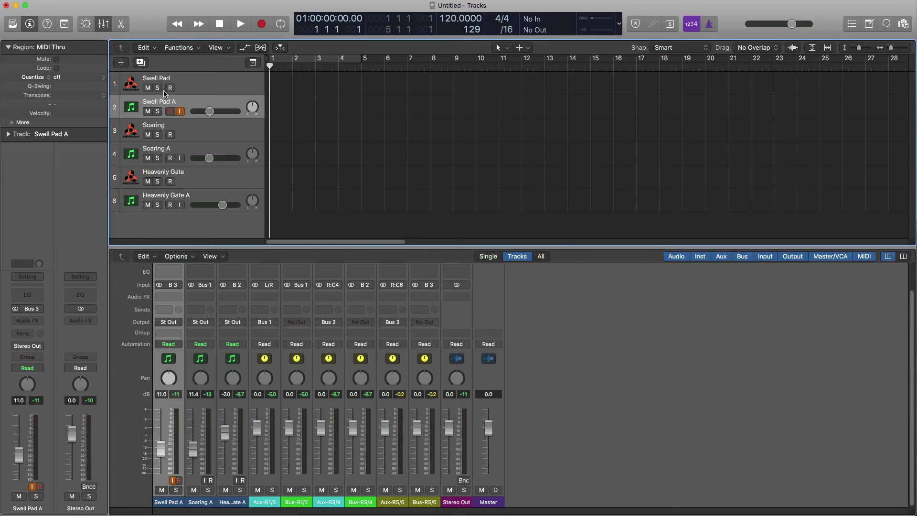
Add a send to Bus 10 on the Swell Pad A channel strip, and adjust its send level
{"action": "left_click", "coordinate": [26, 334]}
{"action": "mouse_move", "coordinate": [42, 375]}
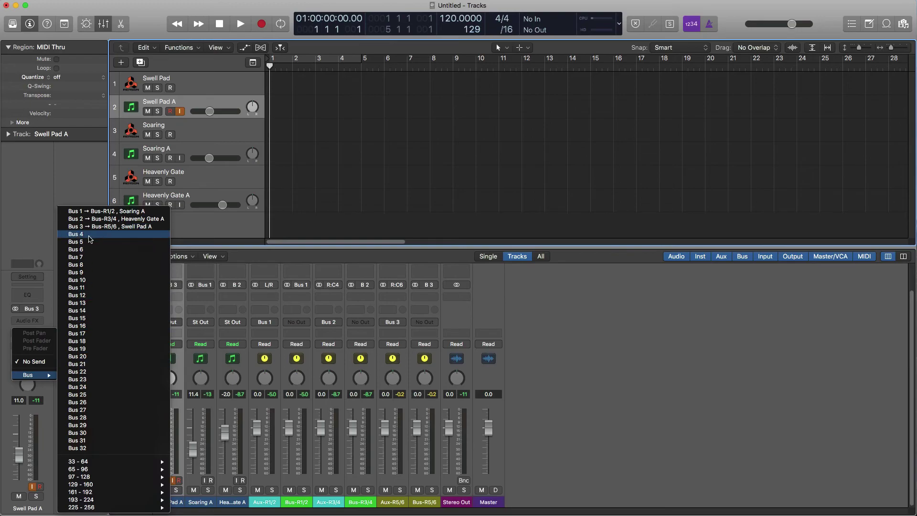
{"action": "left_click", "coordinate": [110, 281]}
{"action": "left_click_drag", "start_coordinate": [40, 329], "coordinate": [39, 338]}
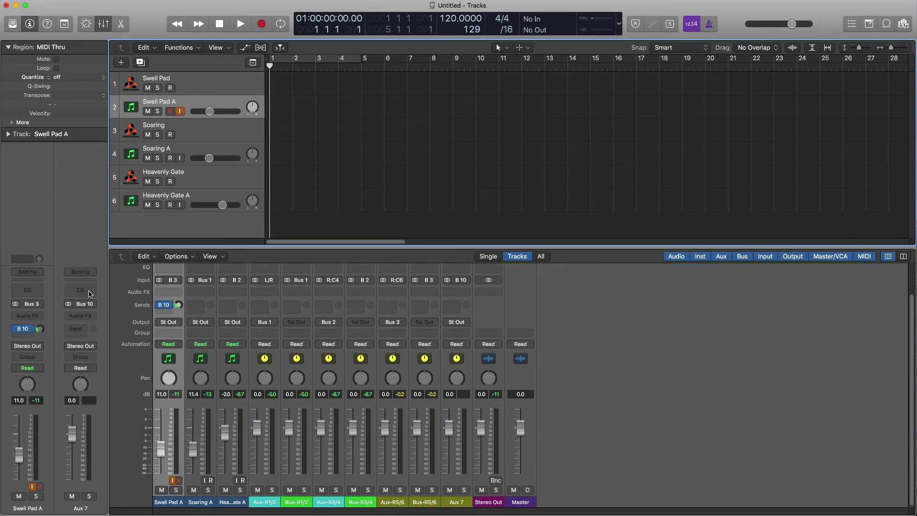
Insert the Audio Damage Eos 2 plug-in in stereo on the Aux 7 channel strip
{"action": "left_click", "coordinate": [92, 317]}
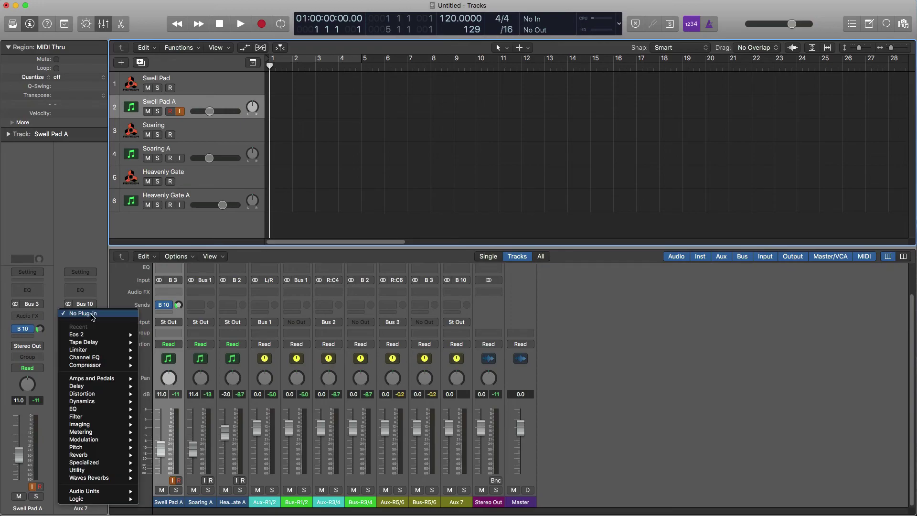
{"action": "mouse_move", "coordinate": [104, 496]}
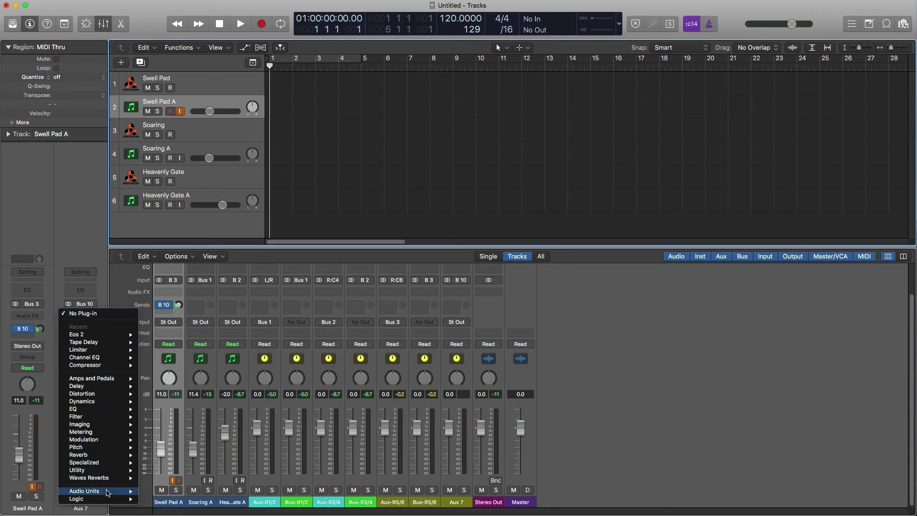
{"action": "mouse_move", "coordinate": [203, 470]}
{"action": "mouse_move", "coordinate": [261, 471]}
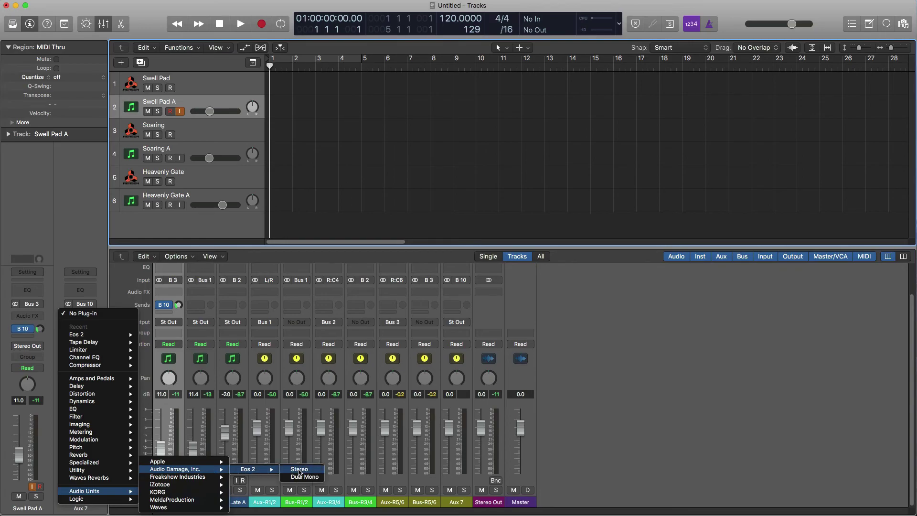
{"action": "left_click", "coordinate": [303, 471]}
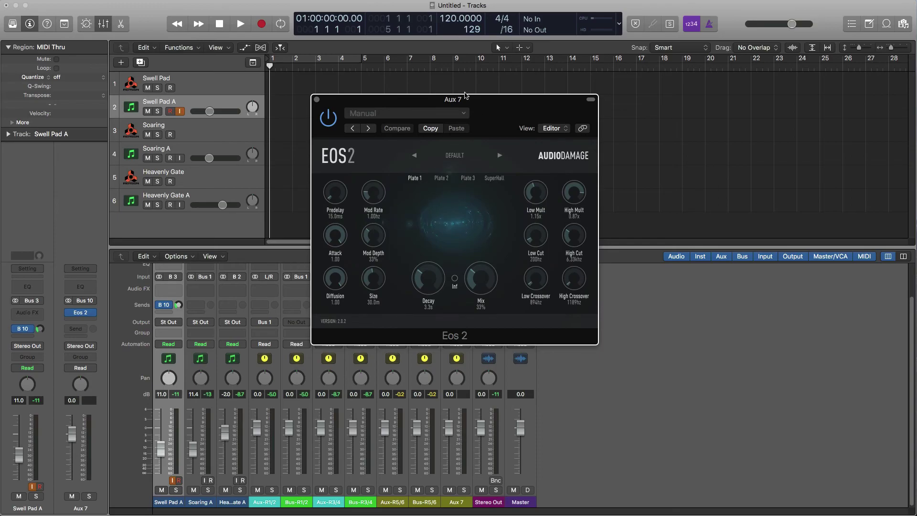
Set the Eos 2 Mix to 100%, and close the plug-in window
{"action": "left_click_drag", "start_coordinate": [429, 101], "coordinate": [340, 114]}
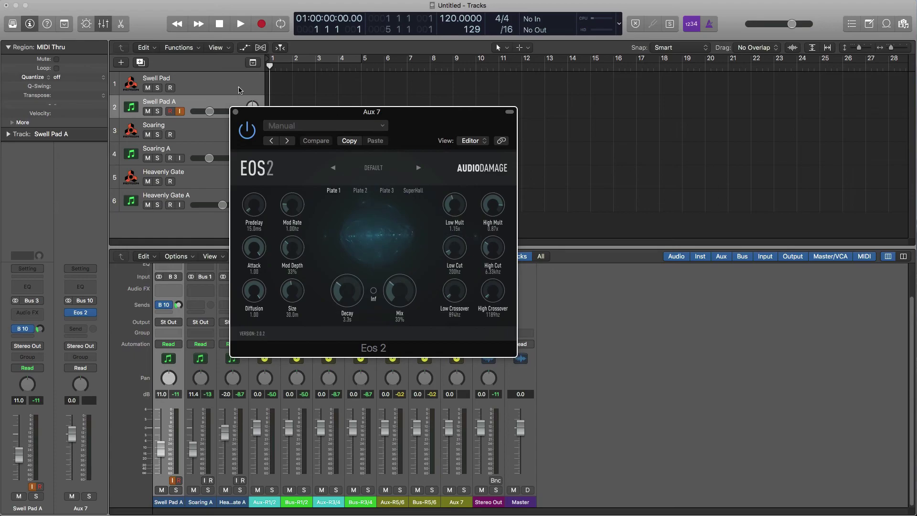
{"action": "left_click_drag", "start_coordinate": [405, 299], "coordinate": [409, 178]}
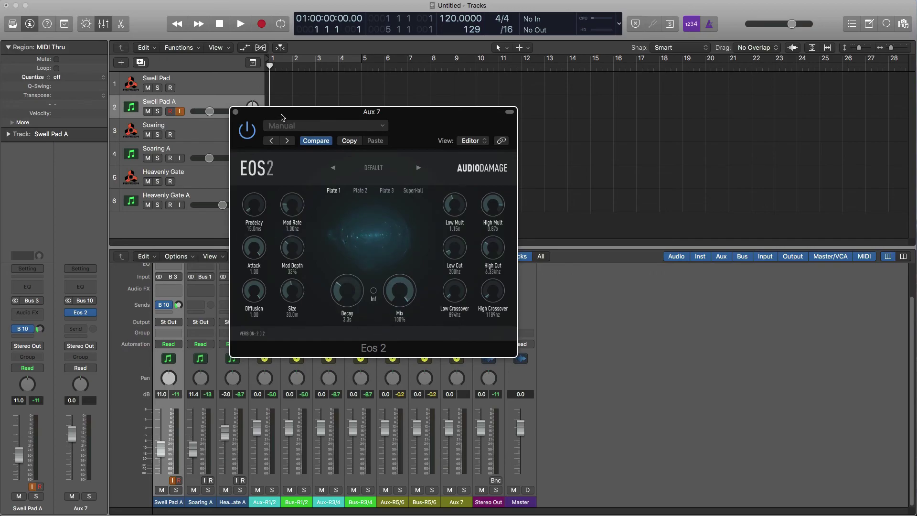
{"action": "left_click_drag", "start_coordinate": [280, 116], "coordinate": [284, 115]}
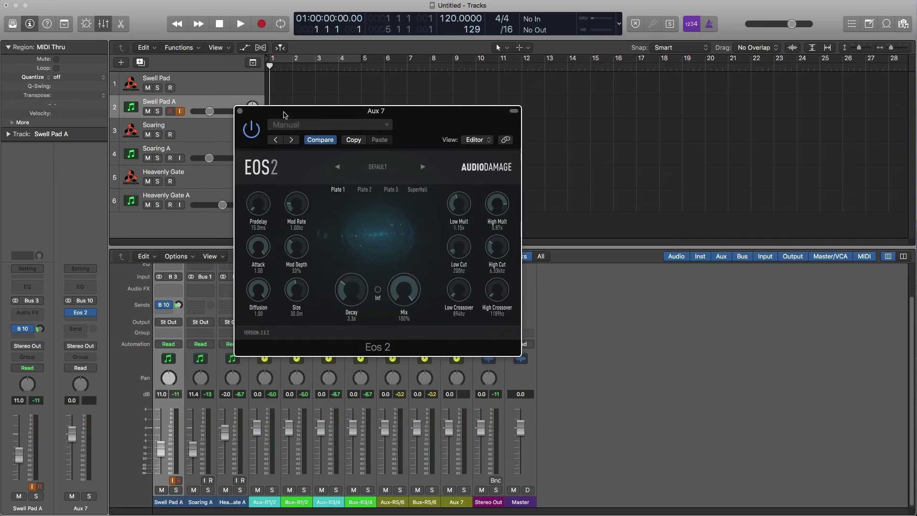
{"action": "left_click", "coordinate": [240, 112]}
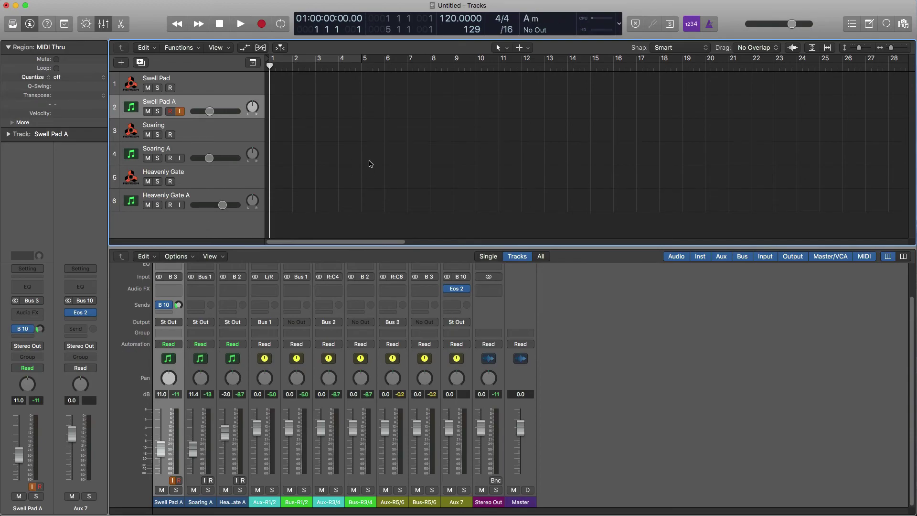
Audition the Swell Pad track, raise the Swell Pad A volume to about -10 dB, and increase its Bus 10 send level
{"action": "key", "text": "Up"}
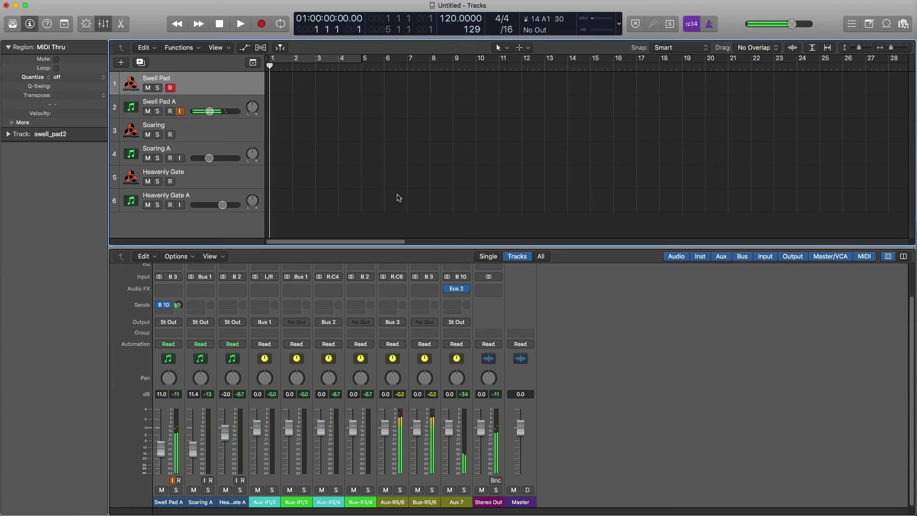
{"action": "left_click_drag", "start_coordinate": [210, 111], "coordinate": [210, 111]}
{"action": "left_click_drag", "start_coordinate": [177, 304], "coordinate": [178, 305]}
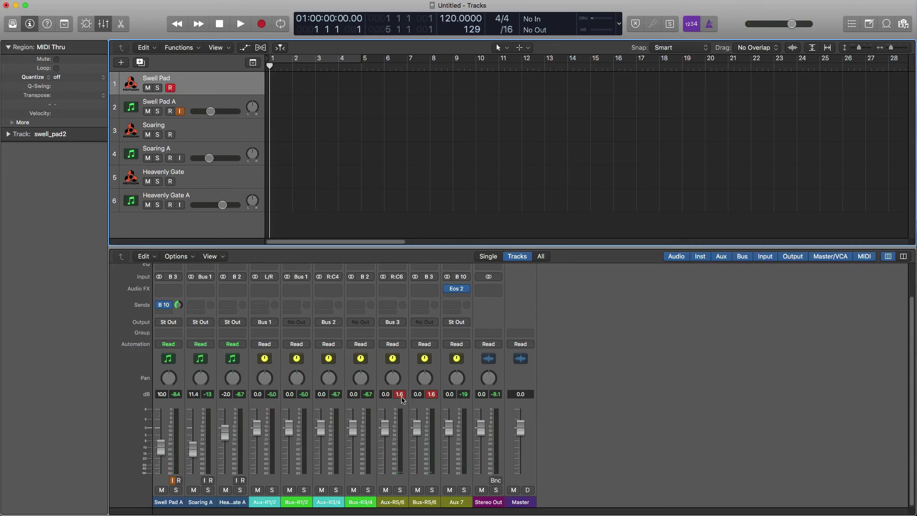
Lower the Aux-R5/6 fader to about -5 dB, and raise the Swell Pad A fader to about -6.6 dB
{"action": "left_click_drag", "start_coordinate": [385, 428], "coordinate": [385, 434]}
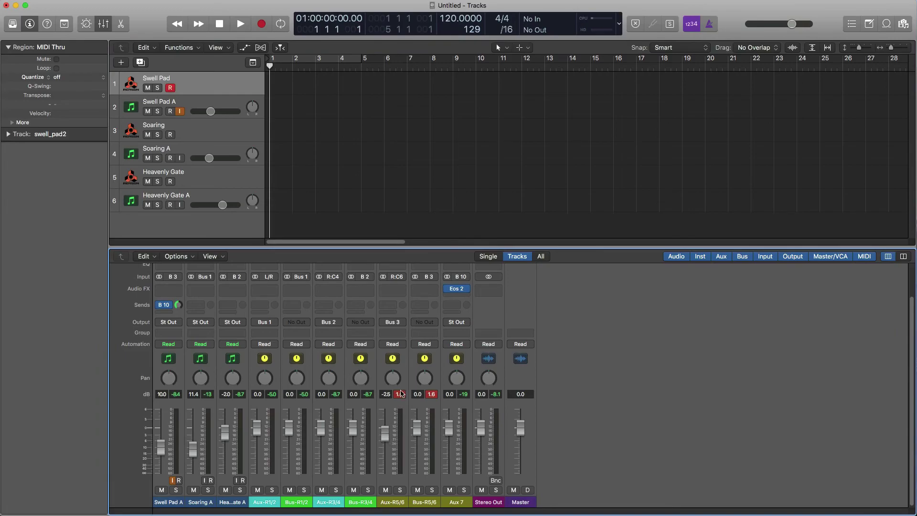
{"action": "left_click", "coordinate": [399, 394]}
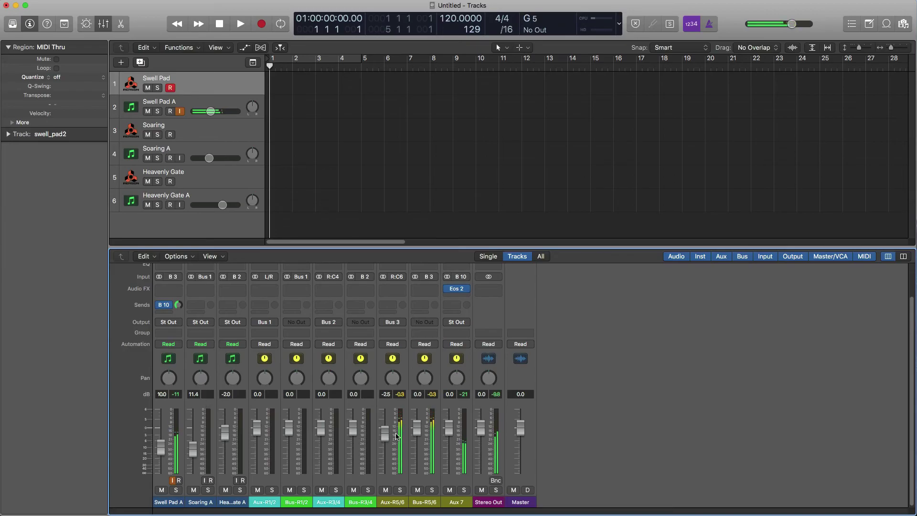
{"action": "left_click_drag", "start_coordinate": [386, 436], "coordinate": [386, 443]}
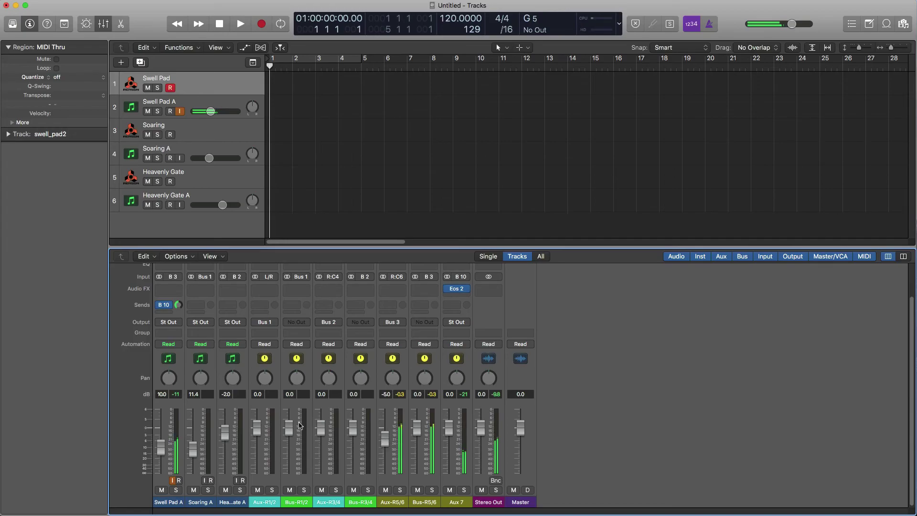
{"action": "left_click_drag", "start_coordinate": [161, 447], "coordinate": [161, 442]}
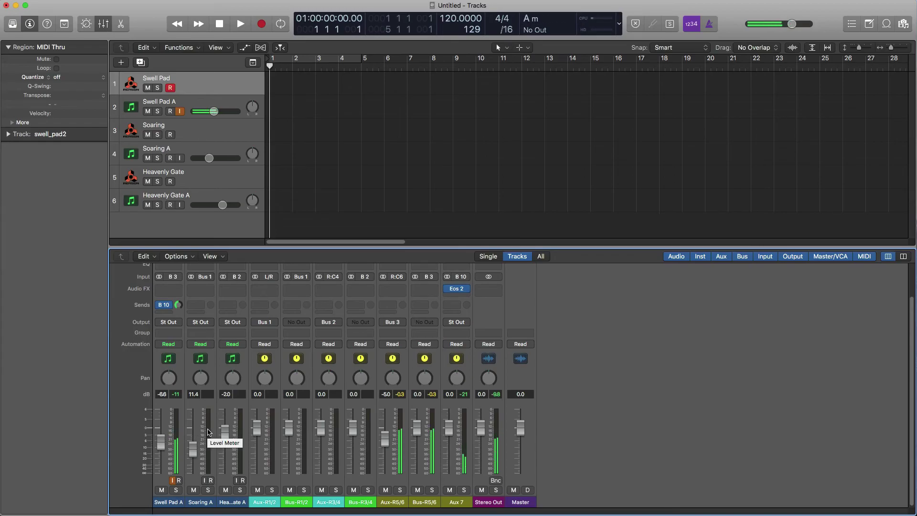
Rename the Aux 7 channel strip as EOS Verb, and colour it dark purple
{"action": "left_click", "coordinate": [462, 502]}
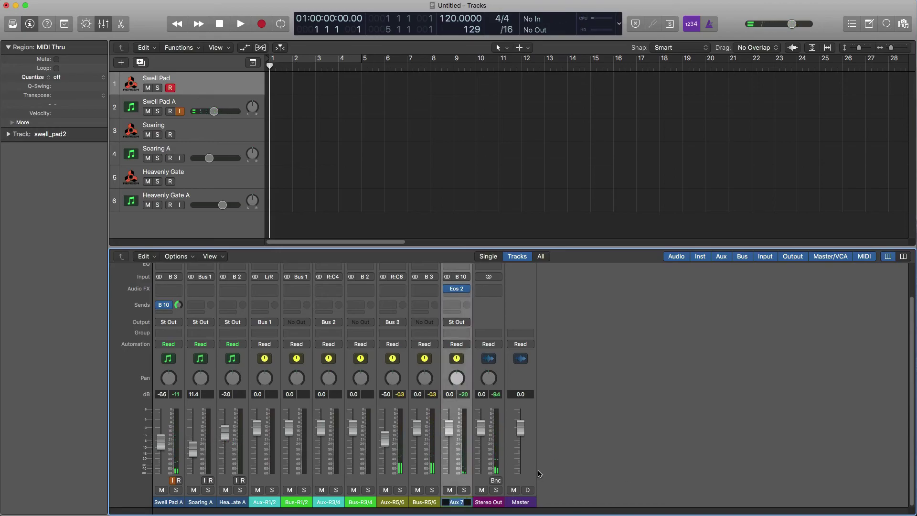
{"action": "type", "text": "EOS Verb"}
{"action": "key", "text": "Return"}
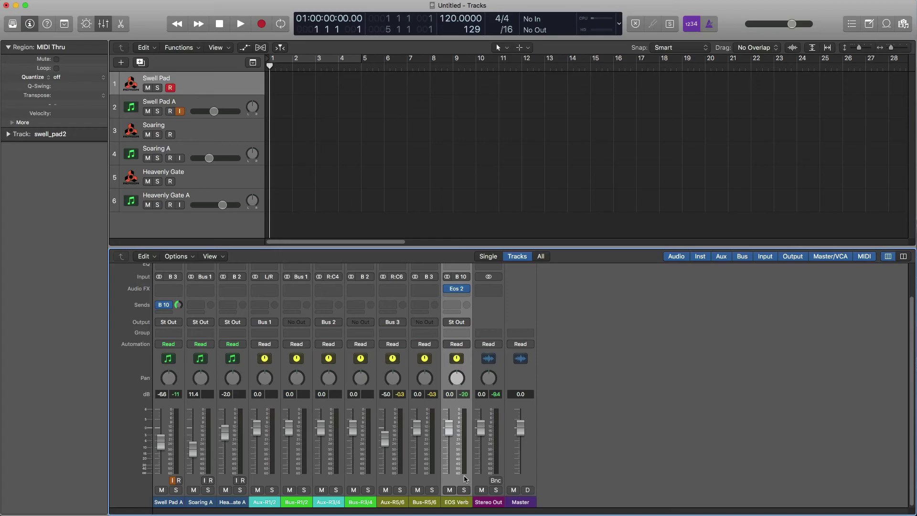
{"action": "key", "text": "alt+c"}
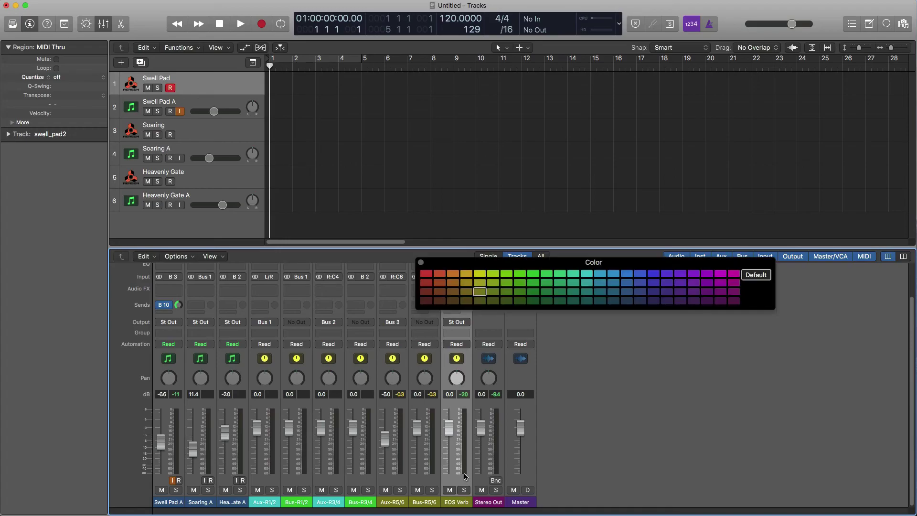
{"action": "left_click", "coordinate": [707, 274]}
{"action": "left_click", "coordinate": [681, 275]}
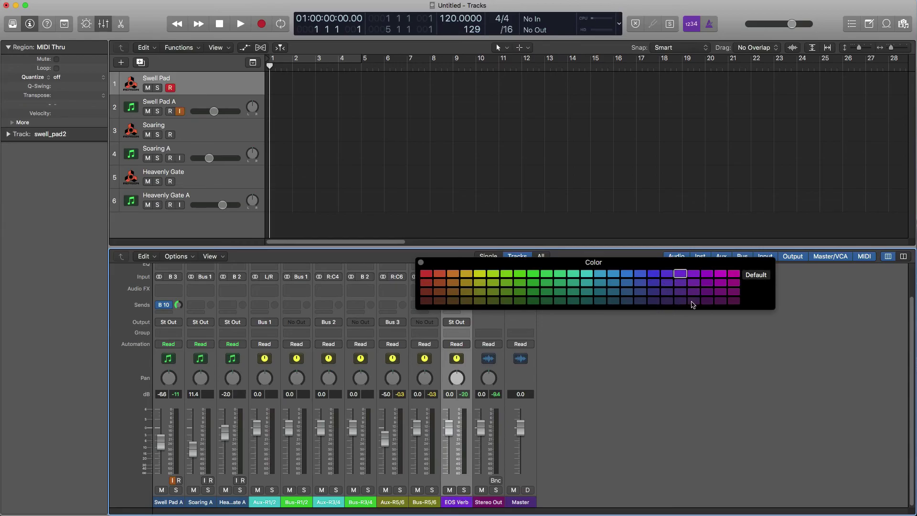
{"action": "left_click", "coordinate": [694, 300]}
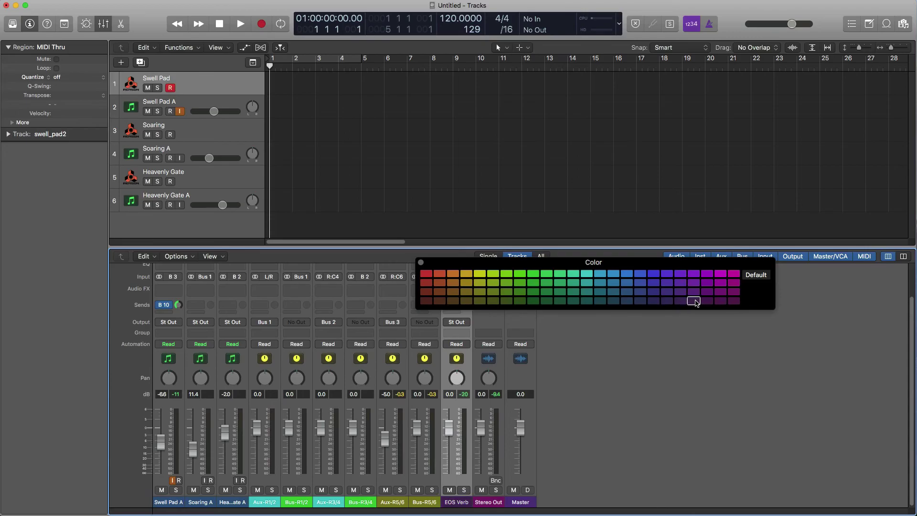
{"action": "left_click_drag", "start_coordinate": [492, 259], "coordinate": [516, 276]}
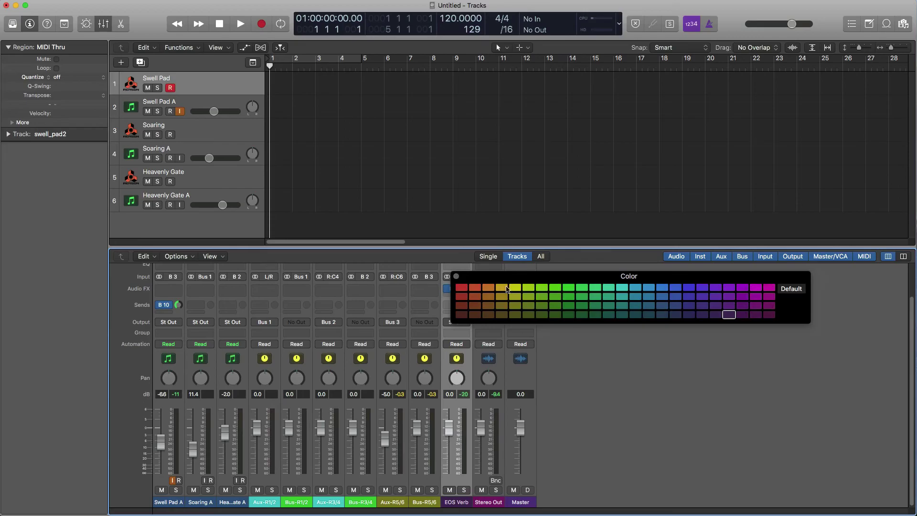
Colour the Bus-R5/6 strip bright green and the Aux-R5/6 strip turquoise, and close the colour palette
{"action": "left_click", "coordinate": [423, 505]}
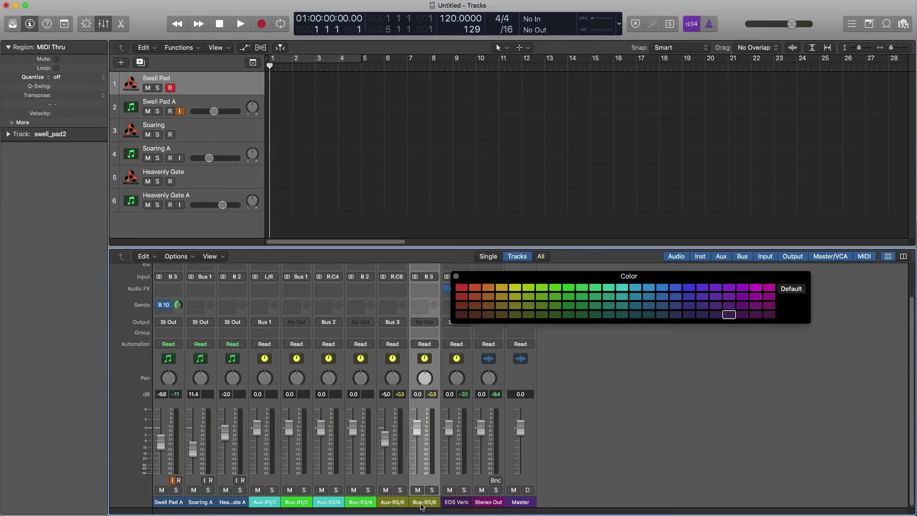
{"action": "left_click", "coordinate": [555, 289]}
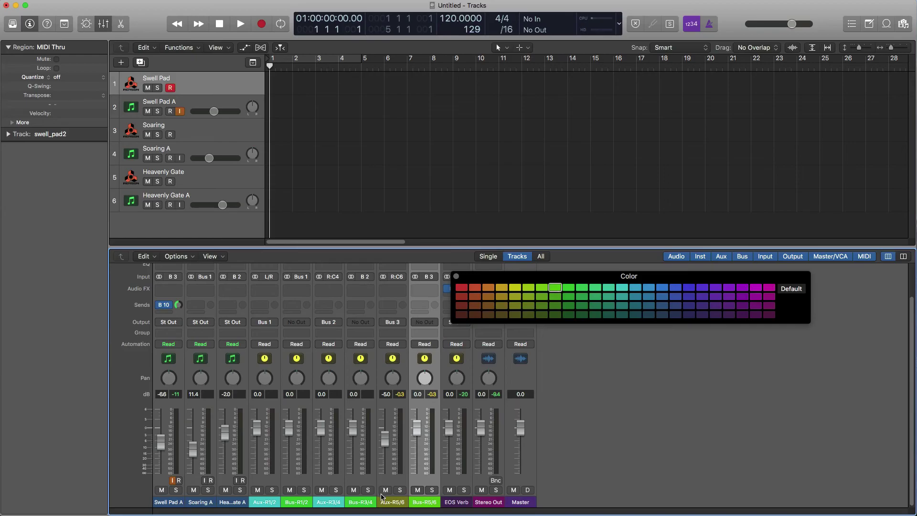
{"action": "left_click", "coordinate": [406, 502]}
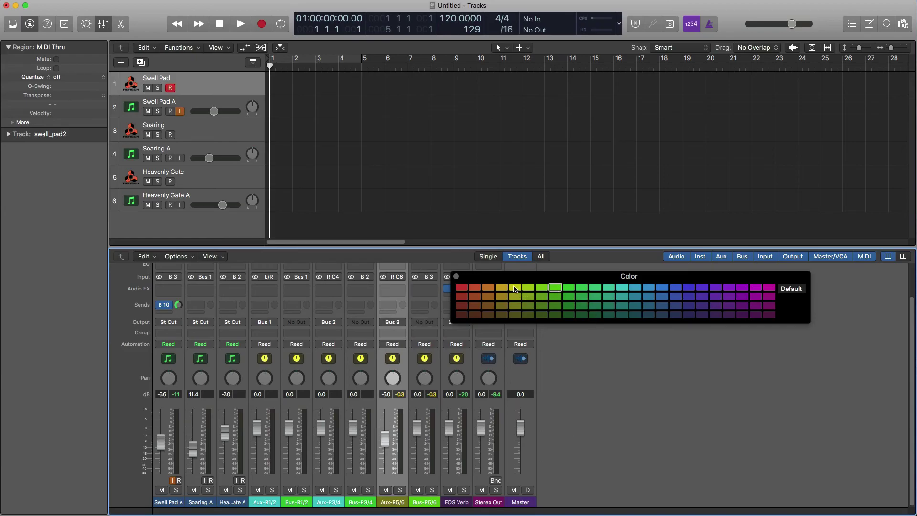
{"action": "left_click", "coordinate": [621, 290]}
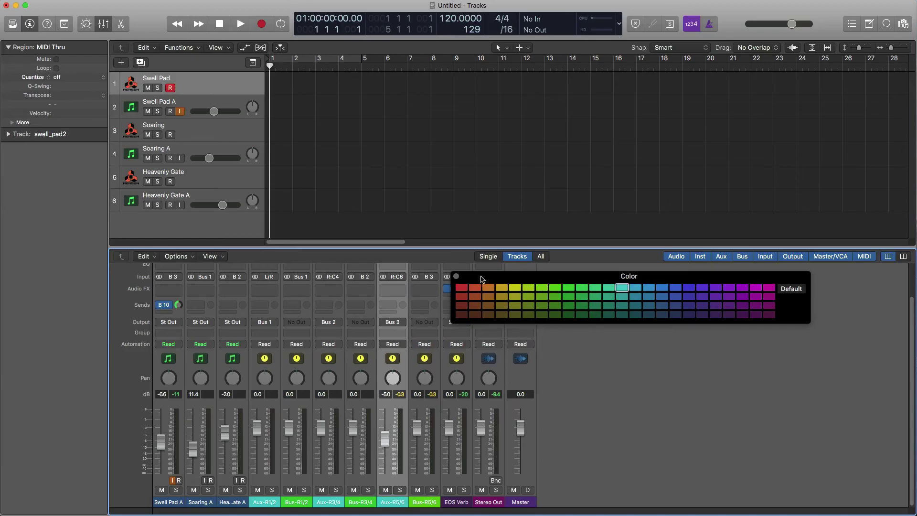
{"action": "left_click", "coordinate": [457, 276]}
{"action": "left_click", "coordinate": [654, 400]}
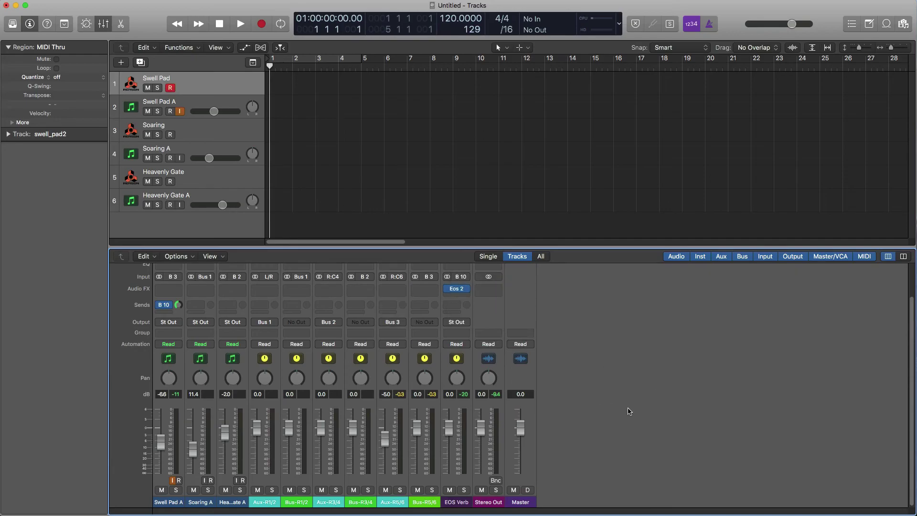
Lower the Swell Pad A fader to about -7.2 dB, and set the project tempo to 90 BPM
{"action": "scroll", "coordinate": [584, 373], "scroll_direction": "down", "scroll_amount": 1}
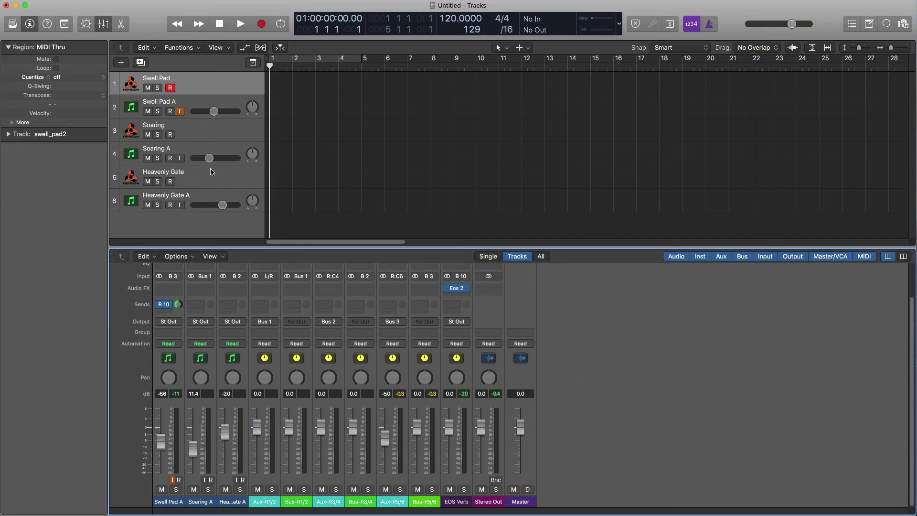
{"action": "left_click_drag", "start_coordinate": [168, 442], "coordinate": [168, 444]}
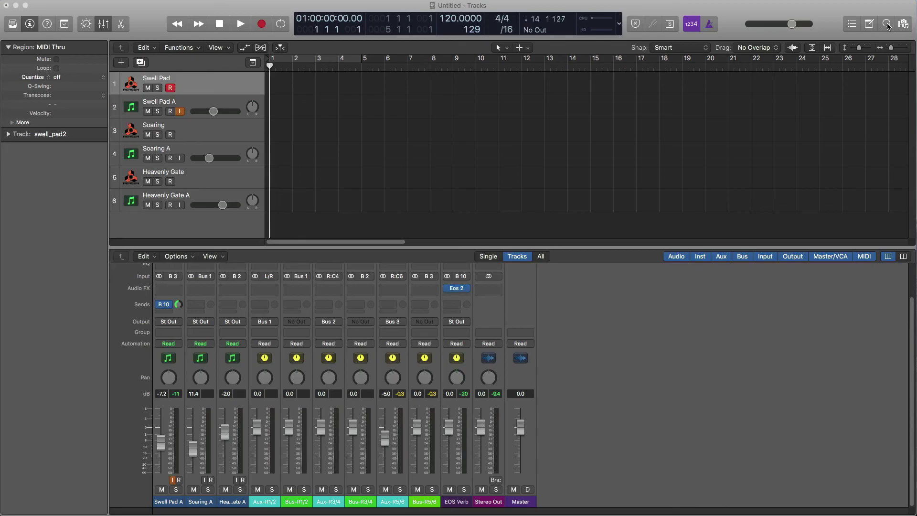
{"action": "key", "text": "space"}
{"action": "left_click_drag", "start_coordinate": [460, 18], "coordinate": [461, 29]}
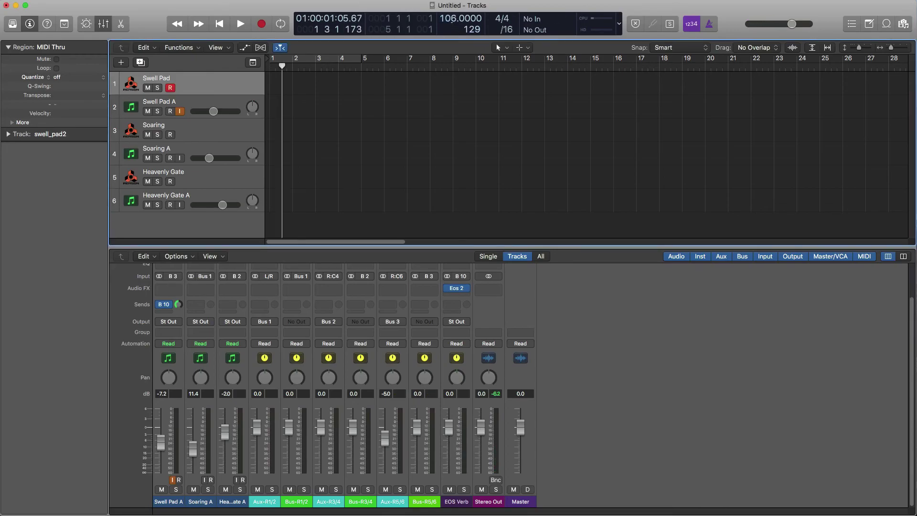
{"action": "type", "text": "90"}
{"action": "key", "text": "Return"}
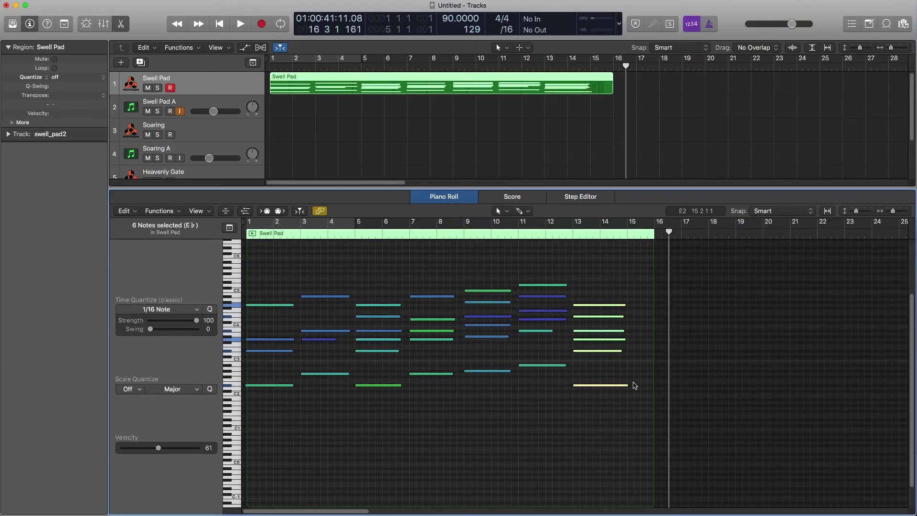
Lengthen the six notes of the last chord in the Swell Pad region, and close the piano roll
{"action": "left_click_drag", "start_coordinate": [626, 384], "coordinate": [633, 385]}
{"action": "key", "text": "e"}
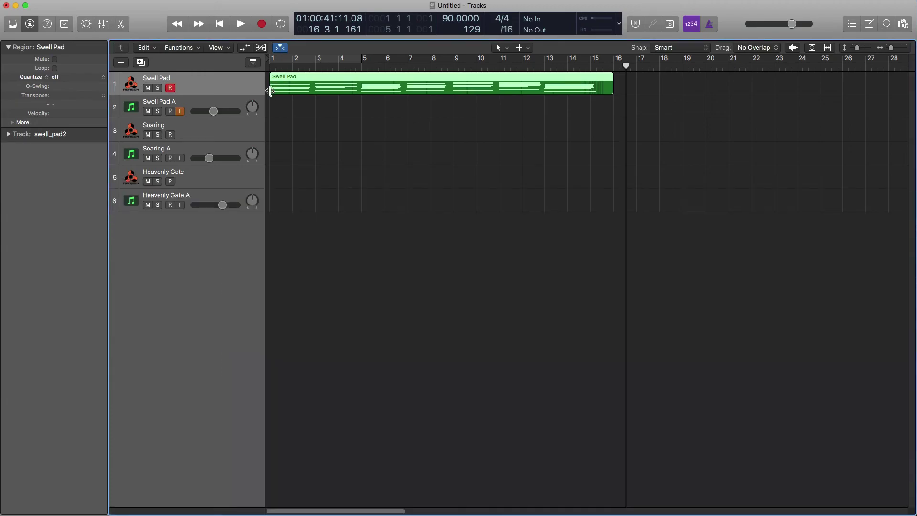
Copy the Swell Pad region to the Soaring and Heavenly Gate tracks, and mute the regions on Swell Pad and Heavenly Gate
{"action": "left_click_drag", "start_coordinate": [347, 129], "coordinate": [385, 89]}
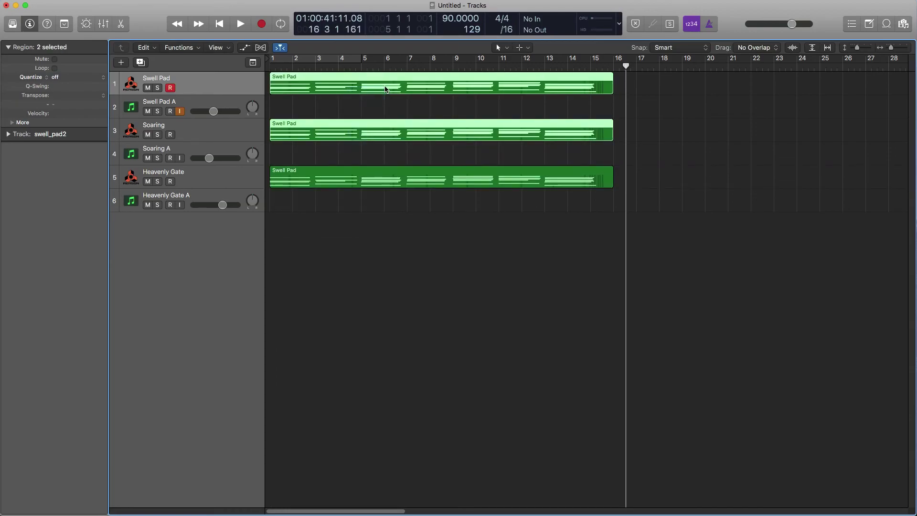
{"action": "key", "text": "ctrl+m"}
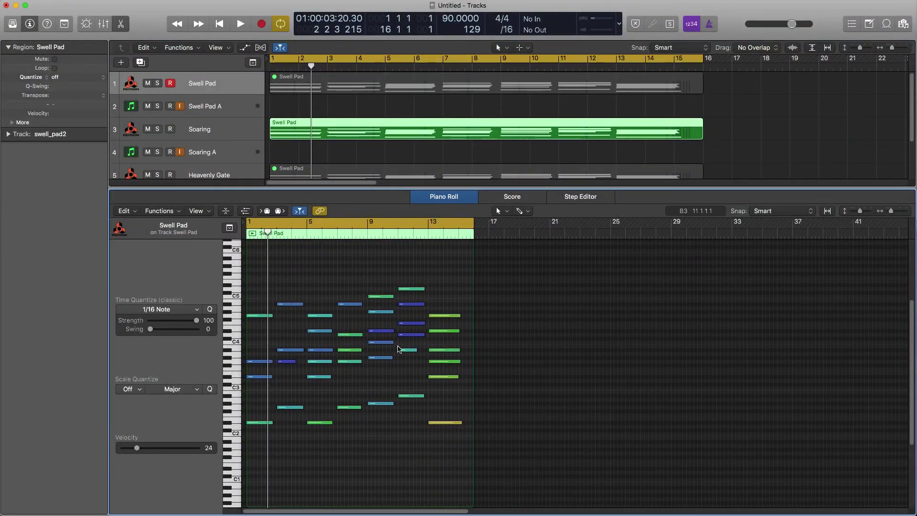
Transpose all notes in the Soaring track's region down one octave, and audition the result from the start
{"action": "left_click_drag", "start_coordinate": [258, 293], "coordinate": [481, 454]}
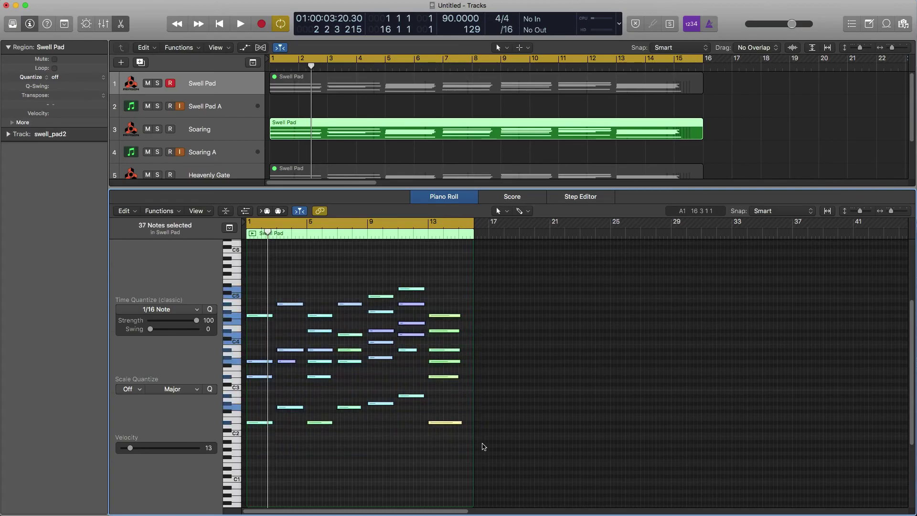
{"action": "key", "text": "shift+alt+Down"}
{"action": "scroll", "coordinate": [403, 124], "scroll_direction": "down", "scroll_amount": 2}
{"action": "scroll", "coordinate": [403, 125], "scroll_direction": "up", "scroll_amount": 2}
{"action": "key", "text": "Return"}
{"action": "key", "text": "space"}
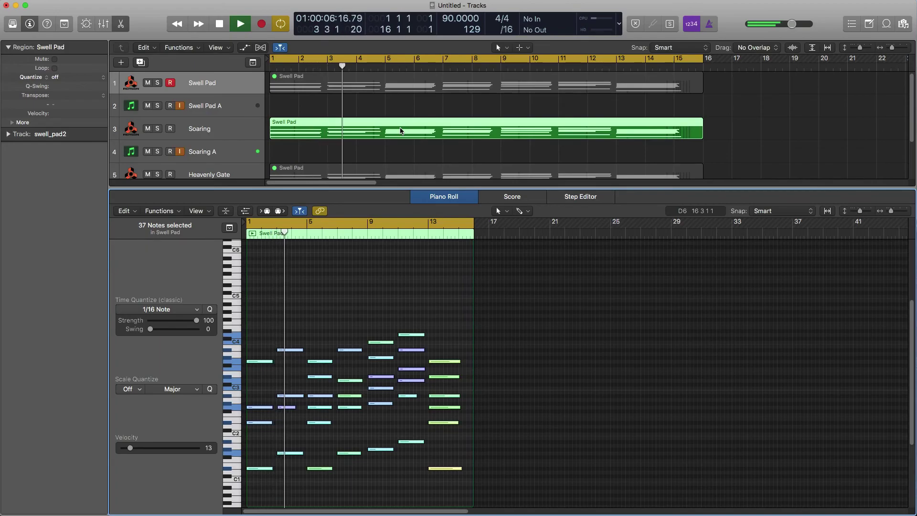
{"action": "key", "text": "space"}
Mute the Soaring region, transpose all notes in the Heavenly Gate region down one octave, and close the piano roll after auditioning it
{"action": "scroll", "coordinate": [396, 124], "scroll_direction": "down", "scroll_amount": 3}
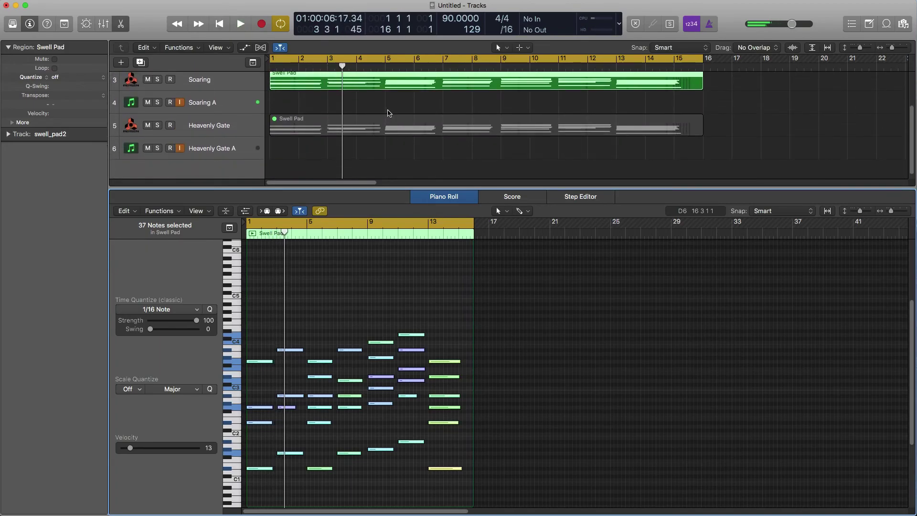
{"action": "left_click", "coordinate": [384, 103]}
{"action": "left_click", "coordinate": [386, 81]}
{"action": "key", "text": "ctrl+m"}
{"action": "left_click", "coordinate": [378, 124]}
{"action": "left_click_drag", "start_coordinate": [270, 294], "coordinate": [483, 443]}
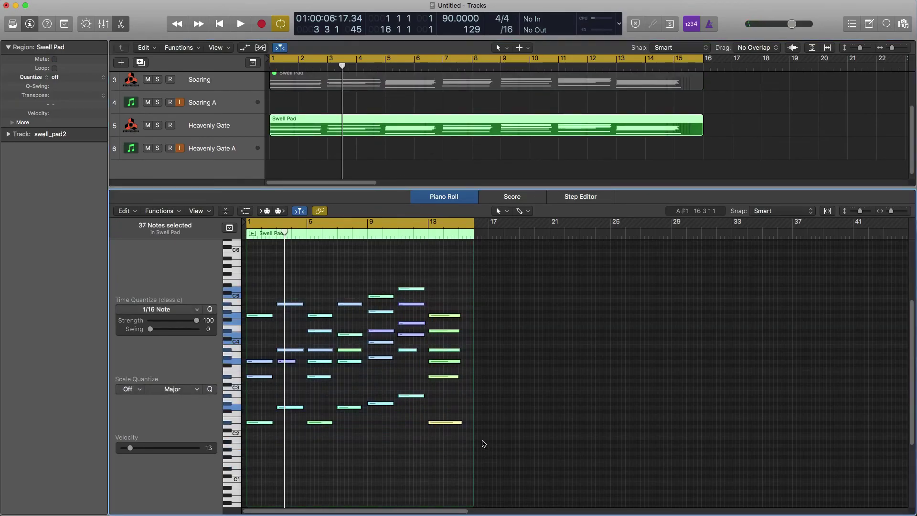
{"action": "key", "text": "alt+shift+Down"}
{"action": "key", "text": "shift+space"}
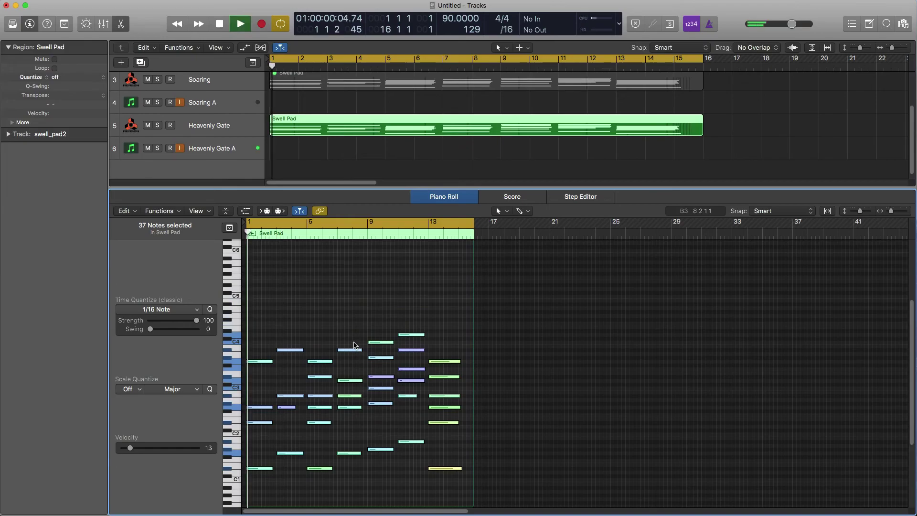
{"action": "key", "text": "space"}
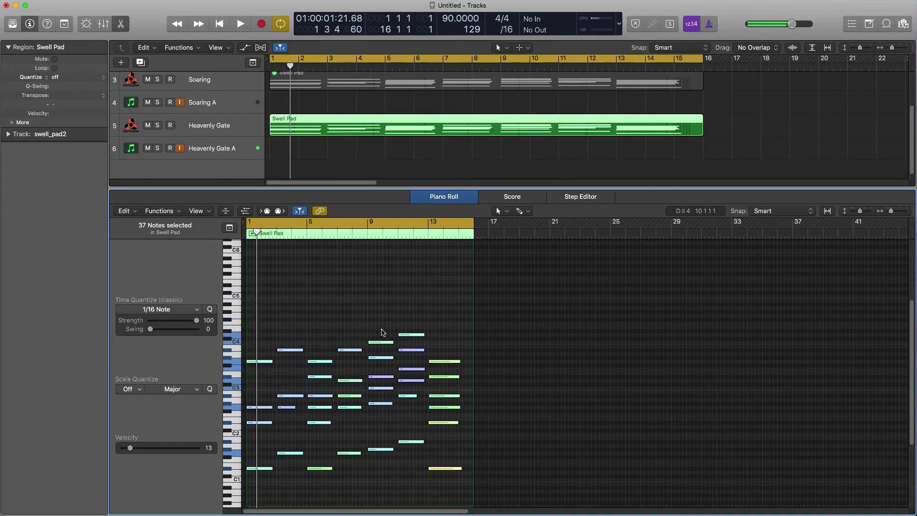
{"action": "scroll", "coordinate": [380, 331], "scroll_direction": "down", "scroll_amount": 5}
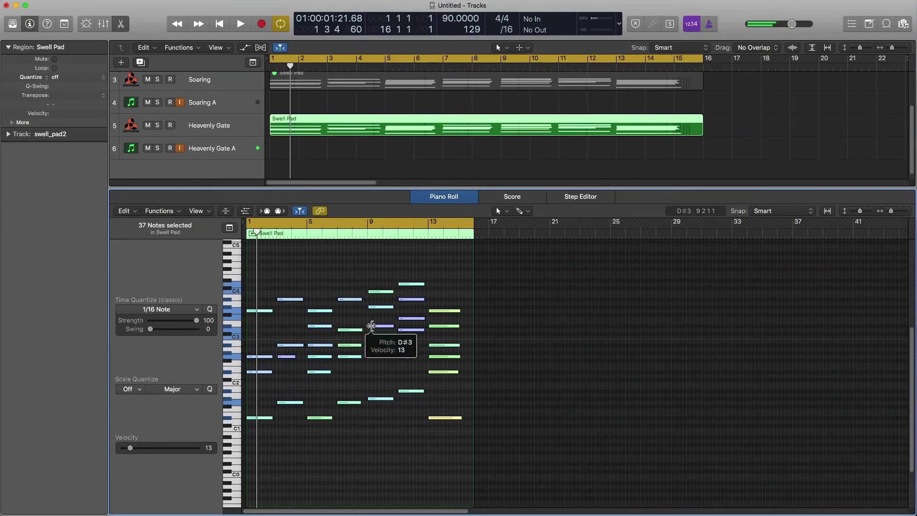
{"action": "key", "text": "e"}
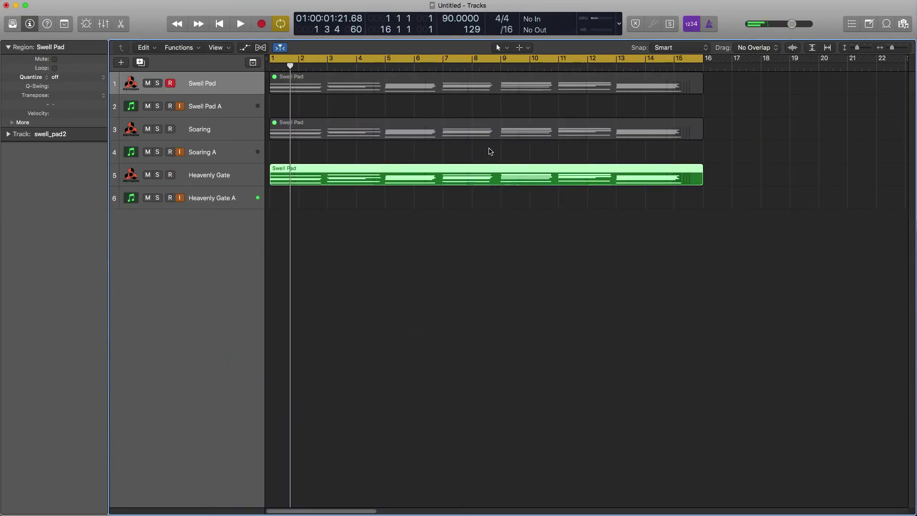
Play the three layered pads past the end with cycling off, lowering the Soaring A fader to about -18.5 dB
{"action": "key", "text": "e"}
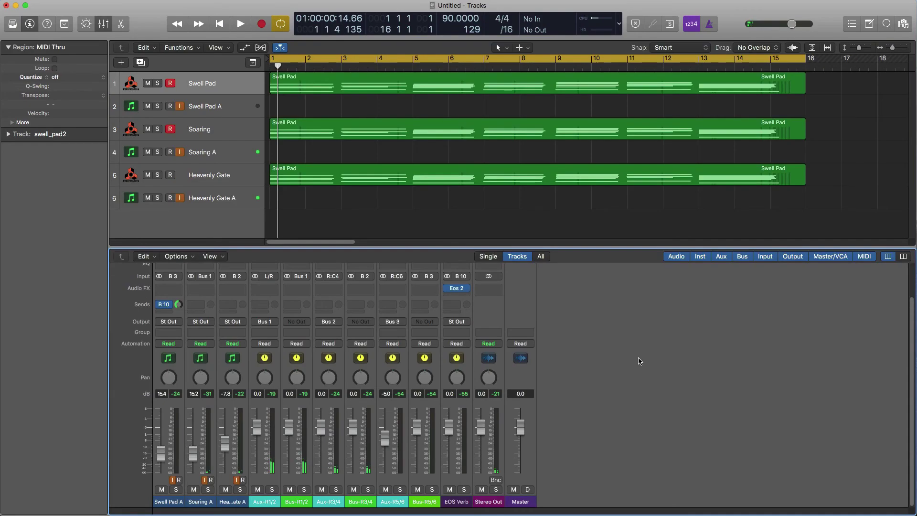
{"action": "key", "text": "space"}
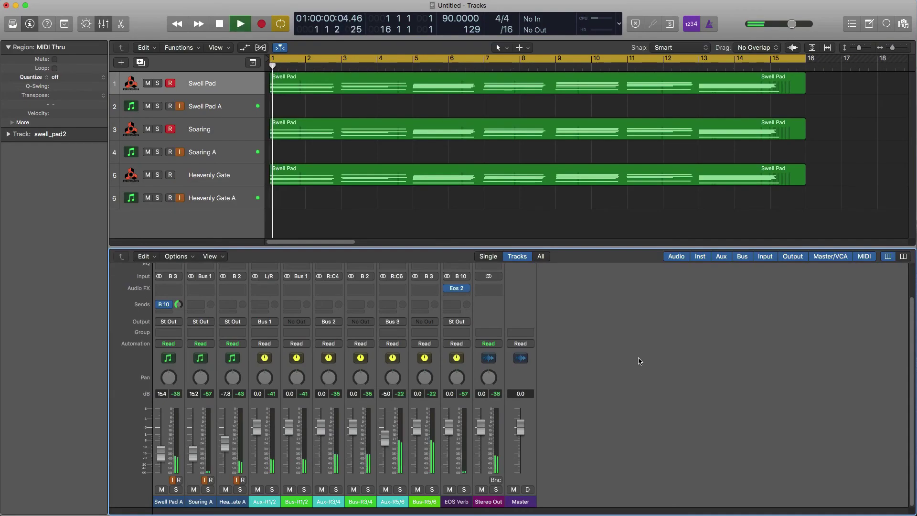
{"action": "left_click_drag", "start_coordinate": [193, 456], "coordinate": [194, 465]}
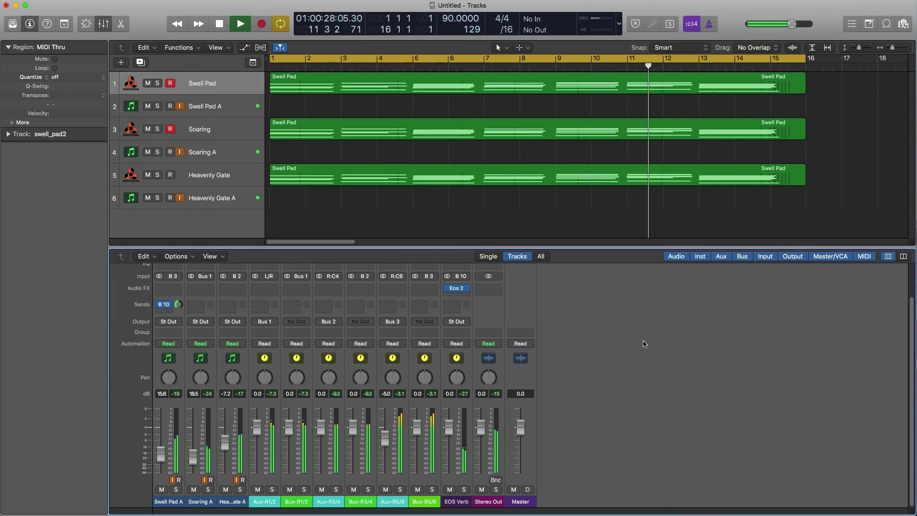
{"action": "left_click", "coordinate": [676, 58]}
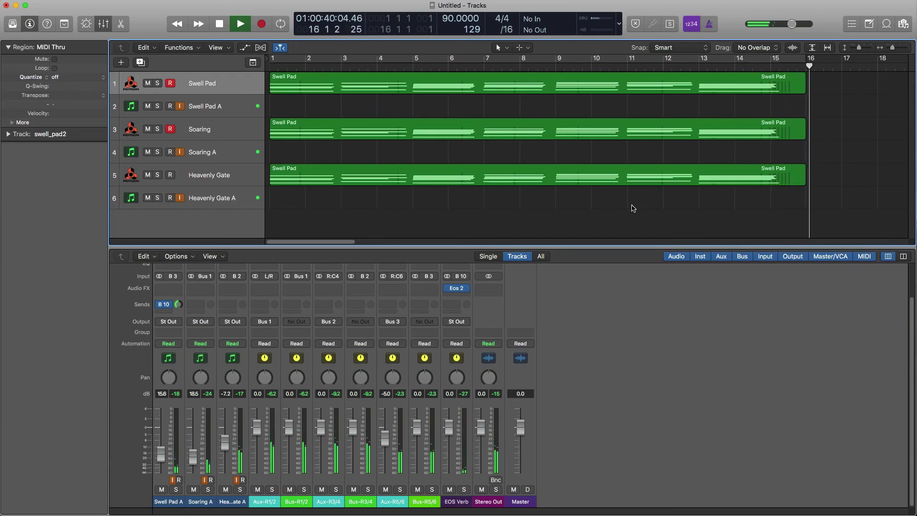
{"action": "key", "text": "space"}
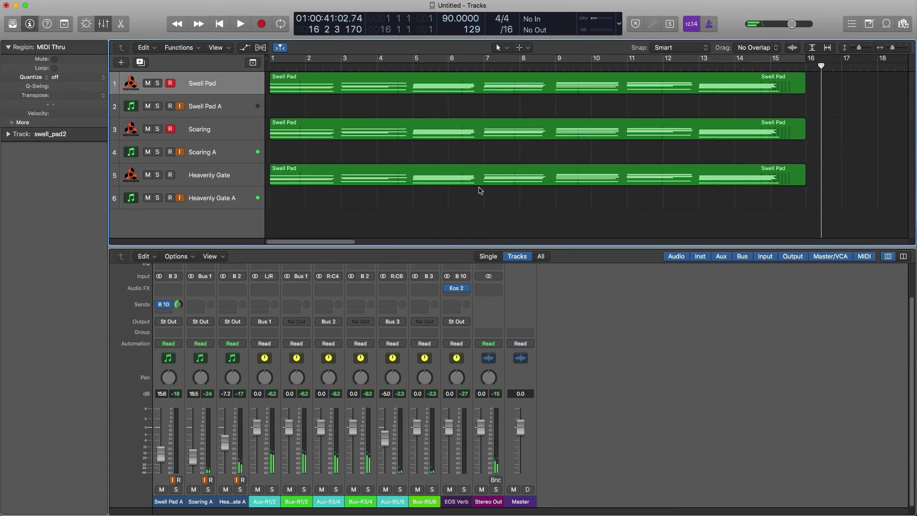
Disarm recording on the Swell Pad and Soaring tracks
{"action": "key", "text": "p"}
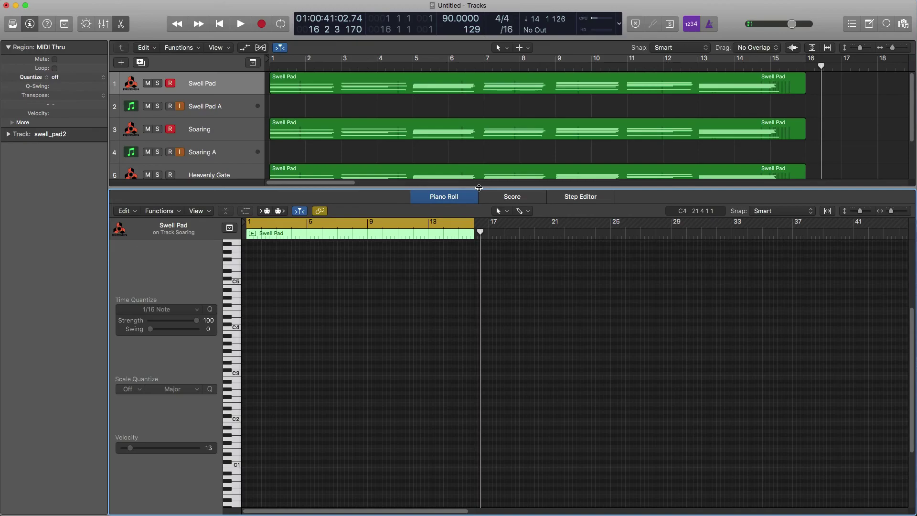
{"action": "key", "text": "p"}
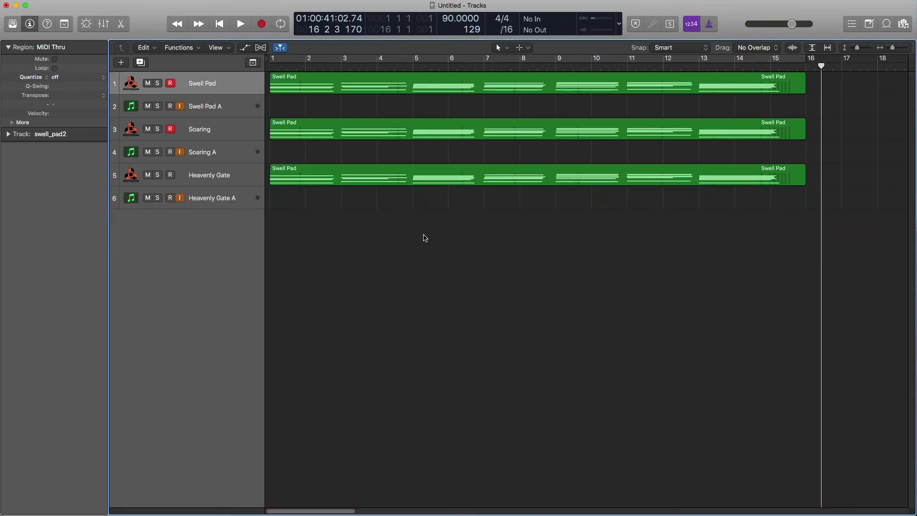
{"action": "key", "text": "super+Left"}
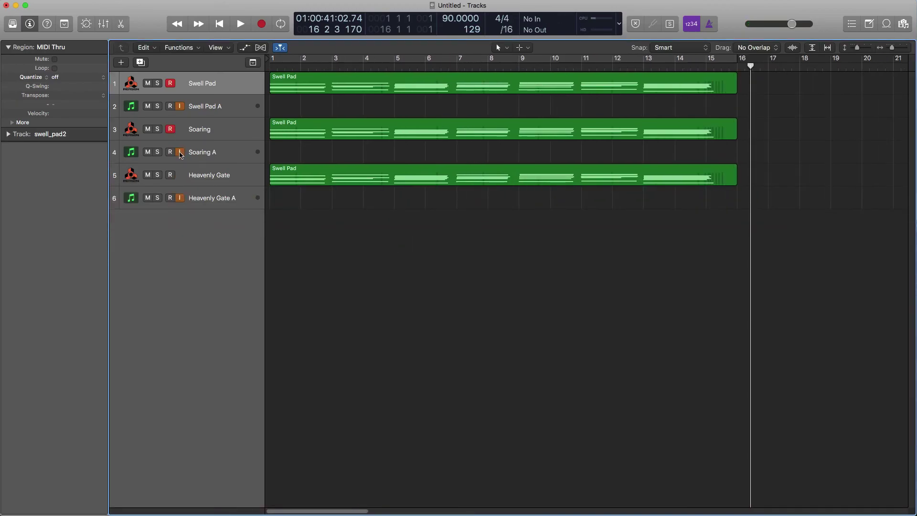
{"action": "left_click", "coordinate": [170, 128]}
Set the project bounce to Realtime mode with the audio tail included, and leave the bounce settings without exporting
{"action": "key", "text": "super+b"}
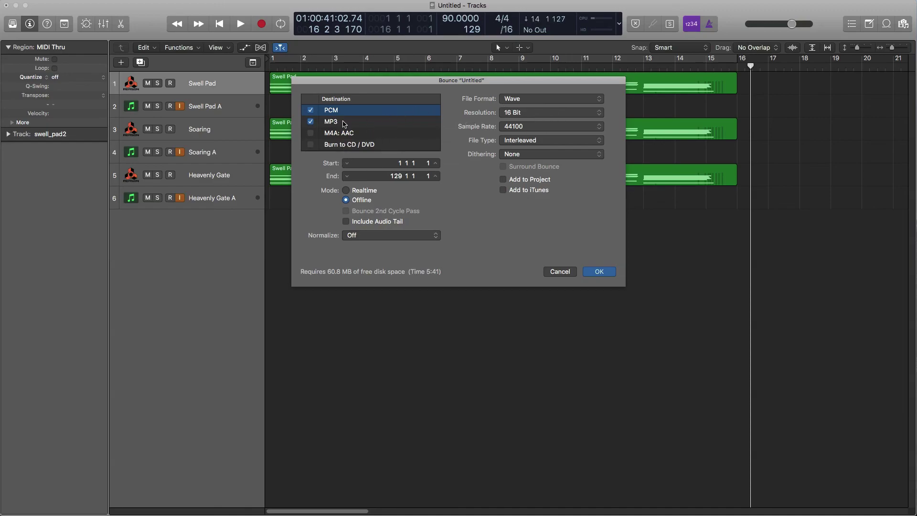
{"action": "left_click", "coordinate": [347, 190]}
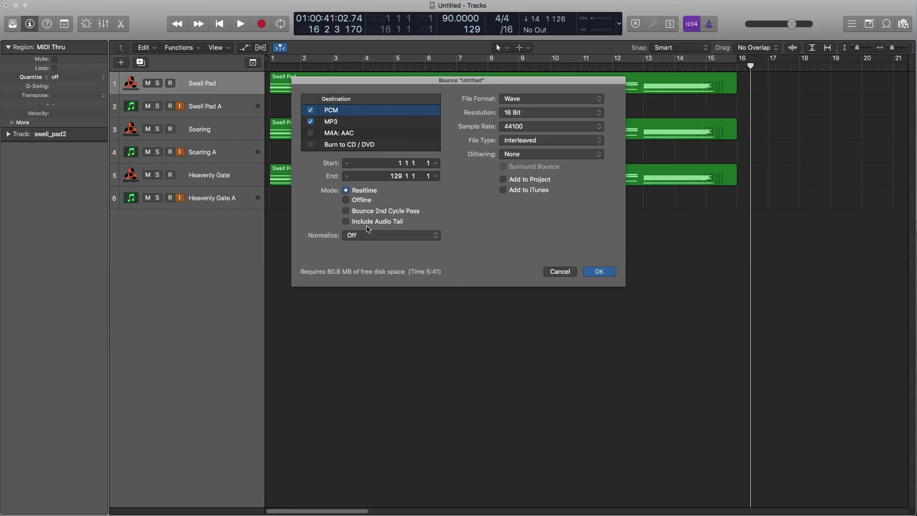
{"action": "left_click", "coordinate": [346, 222]}
{"action": "left_click_drag", "start_coordinate": [396, 180], "coordinate": [396, 217]}
{"action": "left_click", "coordinate": [553, 272]}
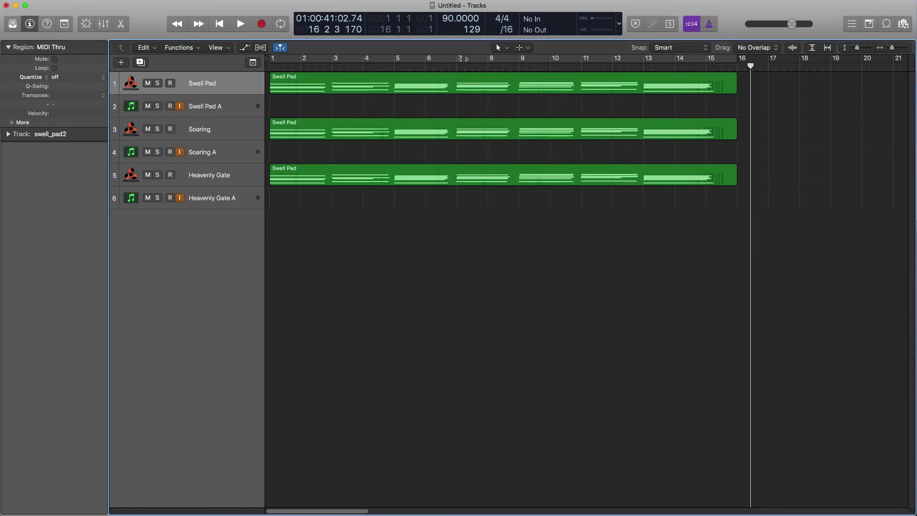
Turn on the cycle range, extend its end to bar 17, and check the resulting bounce settings without exporting
{"action": "left_click", "coordinate": [432, 59]}
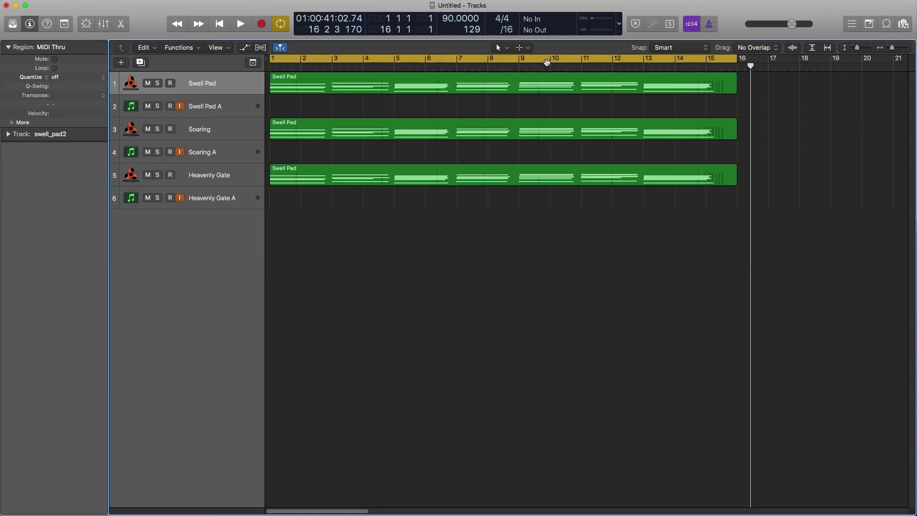
{"action": "left_click_drag", "start_coordinate": [736, 60], "coordinate": [765, 63]}
{"action": "key", "text": "super+b"}
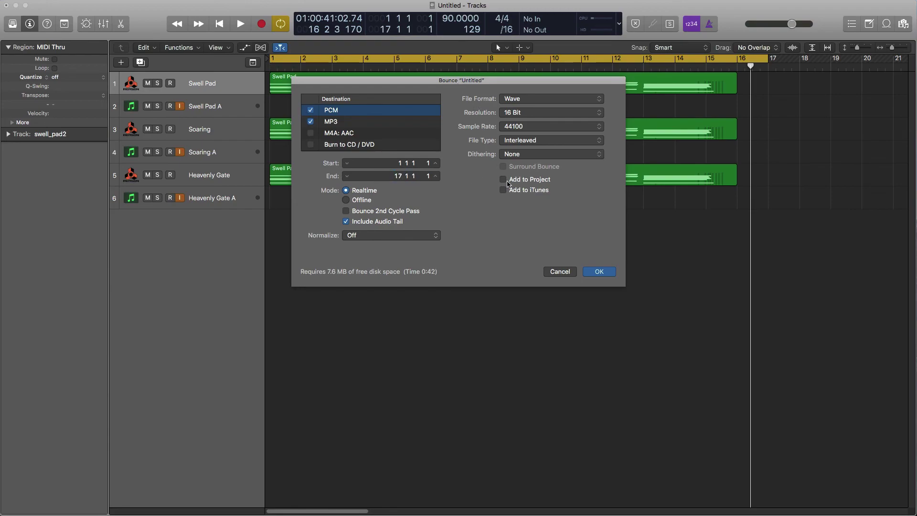
{"action": "left_click", "coordinate": [570, 271]}
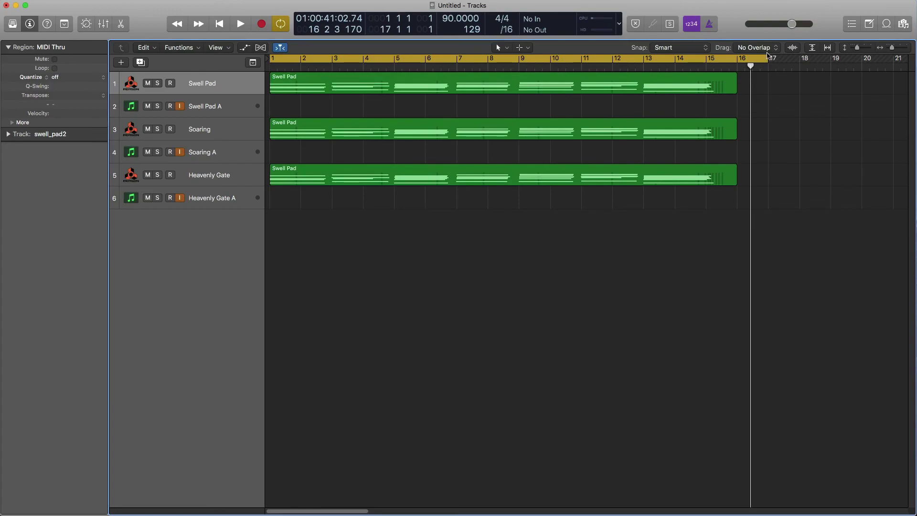
Extend the cycle range to bar 18, and bounce it in real time to PCM and MP3 on the Desktop as cool-pad
{"action": "left_click_drag", "start_coordinate": [769, 59], "coordinate": [800, 61]}
{"action": "key", "text": "super+b"}
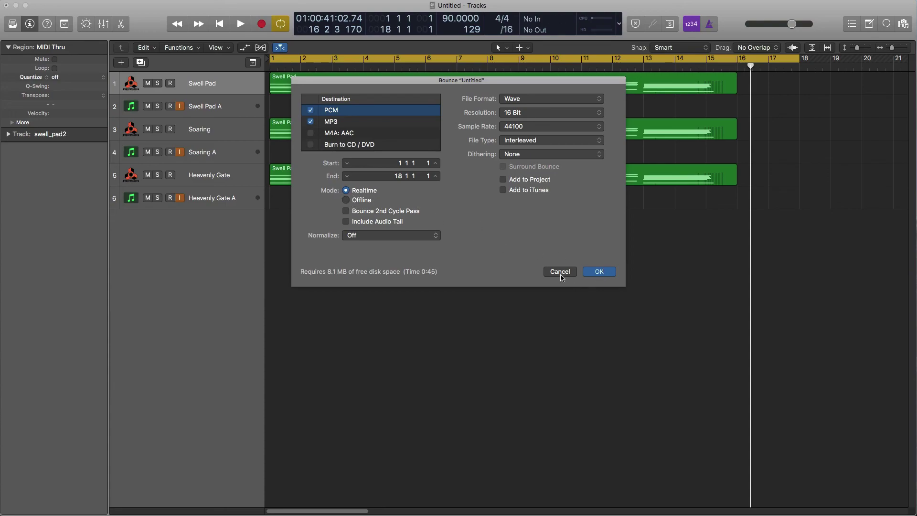
{"action": "left_click", "coordinate": [600, 272]}
{"action": "type", "text": "cool-pad"}
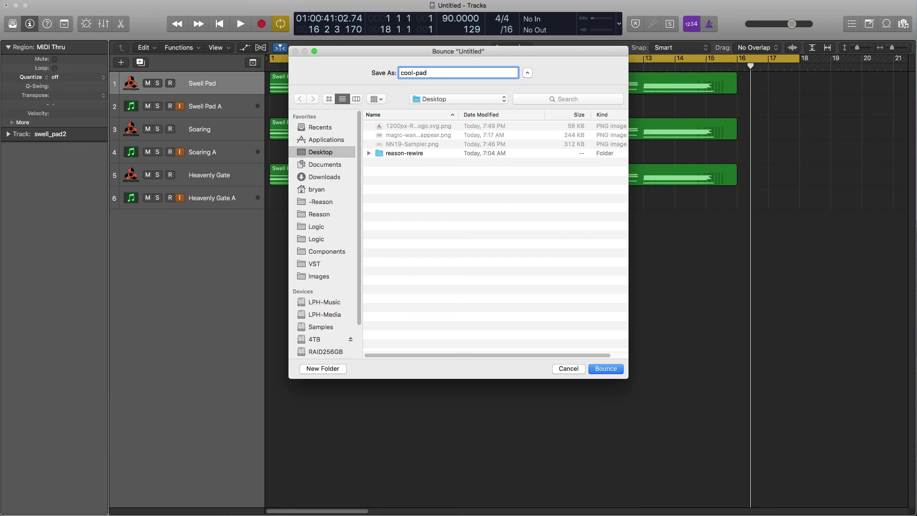
{"action": "key", "text": "Return"}
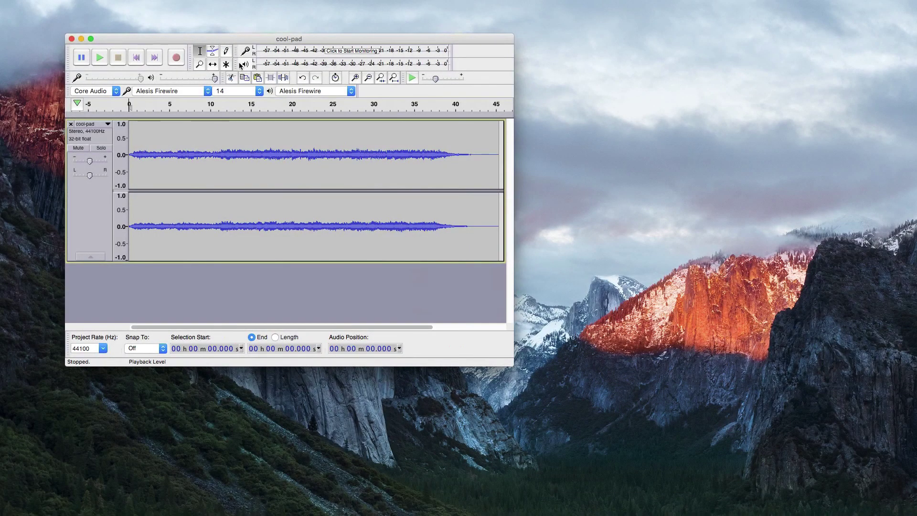
In Audacity, set the playback device to VS-100 48kHz and play the bounced cool-pad file
{"action": "left_click", "coordinate": [283, 91]}
{"action": "left_click", "coordinate": [296, 99]}
{"action": "left_click", "coordinate": [104, 53]}
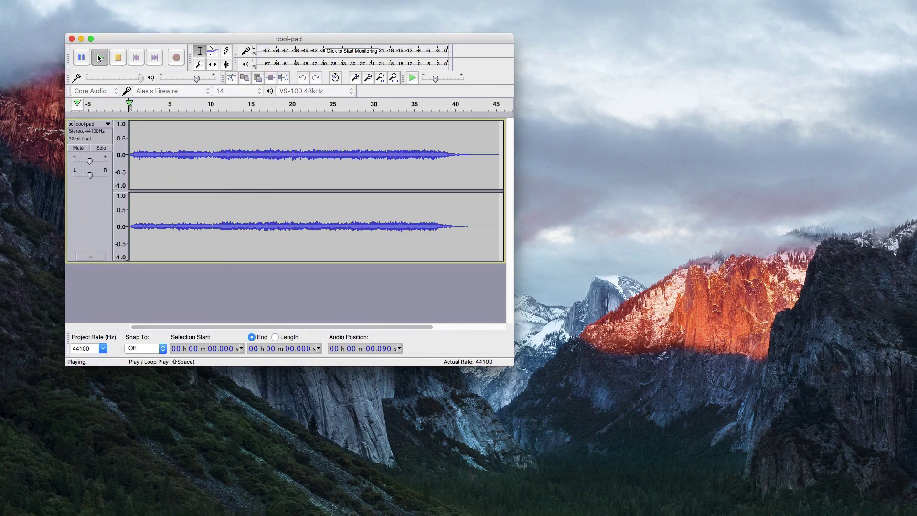